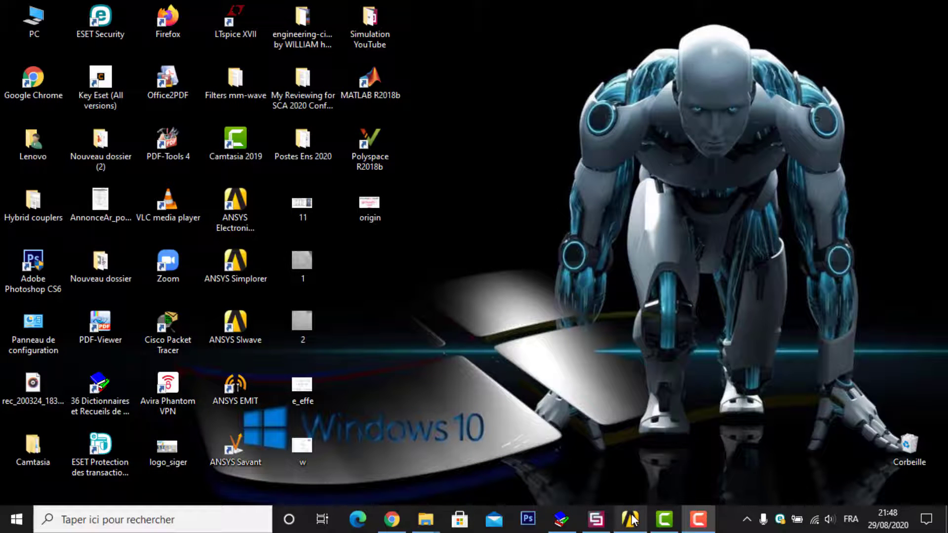
Switch to ANSYS Electronics Desktop, run the validation check on HFSSDesign1 and display the lumped-port reflection curve in XY Plot 1
{"action": "left_click", "coordinate": [631, 518]}
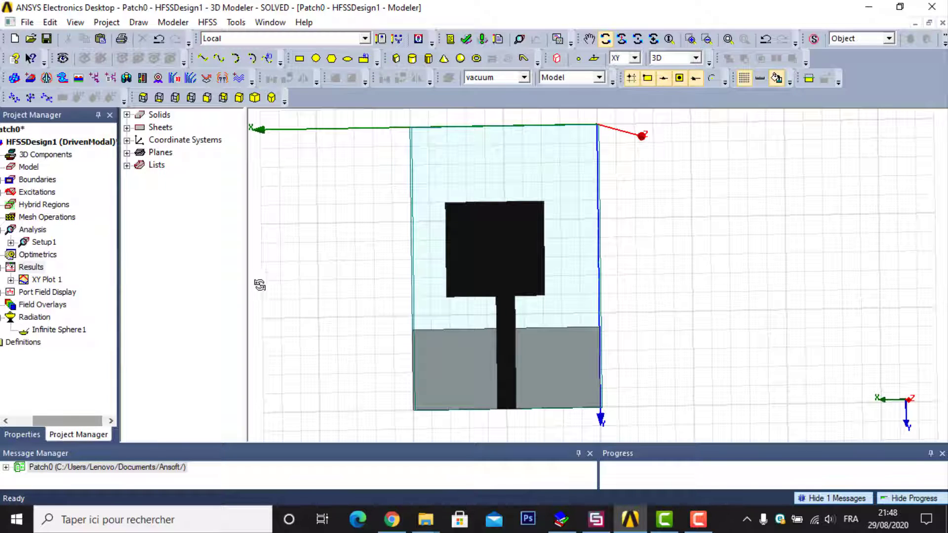
{"action": "left_click", "coordinate": [10, 279]}
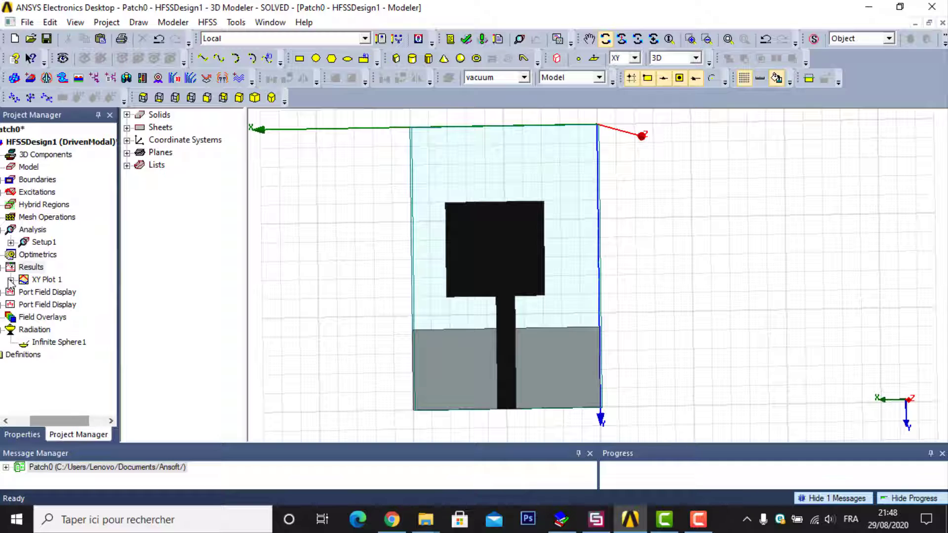
{"action": "left_click", "coordinate": [466, 40]}
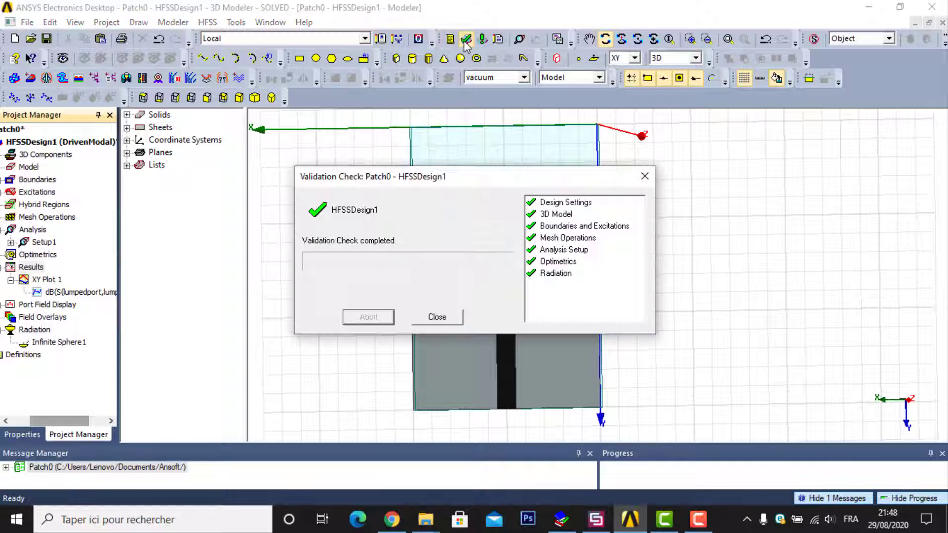
{"action": "left_click", "coordinate": [428, 318]}
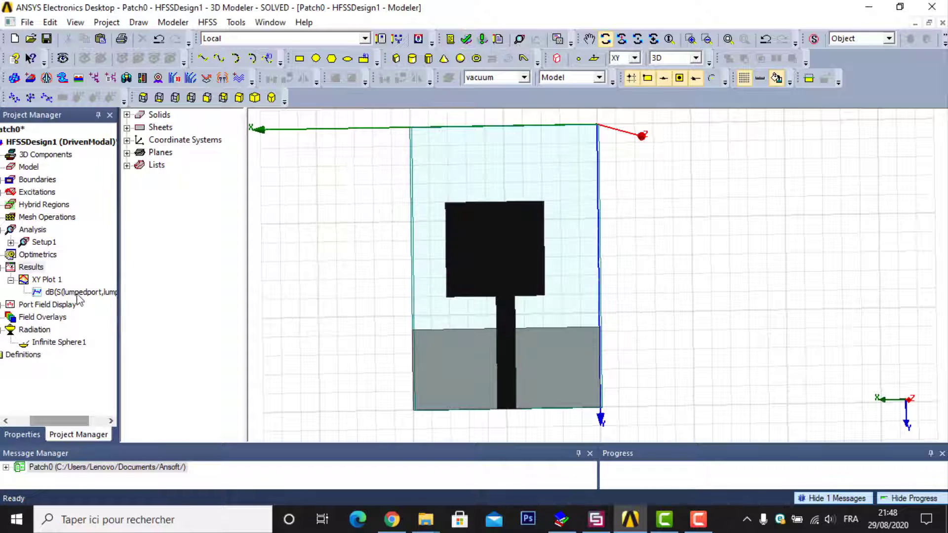
{"action": "double_click", "coordinate": [78, 293]}
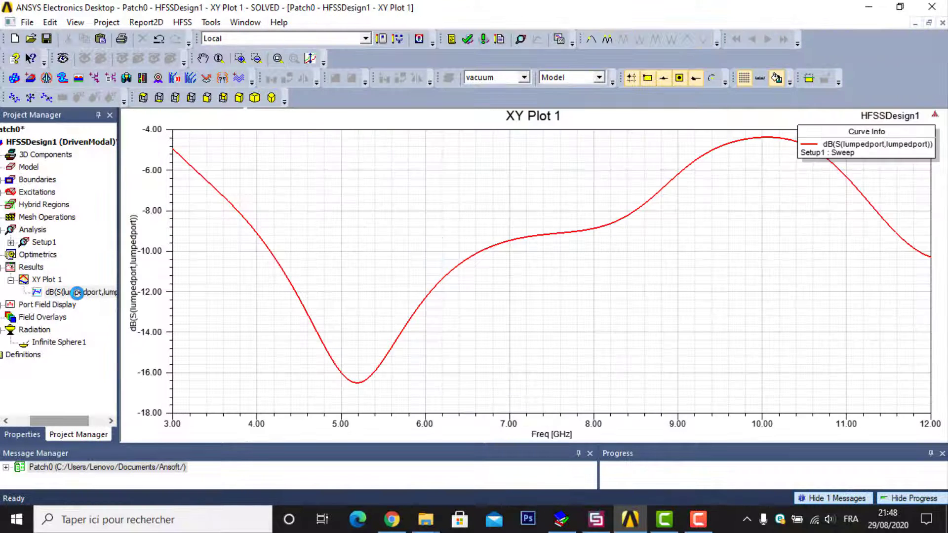
{"action": "left_click", "coordinate": [730, 94]}
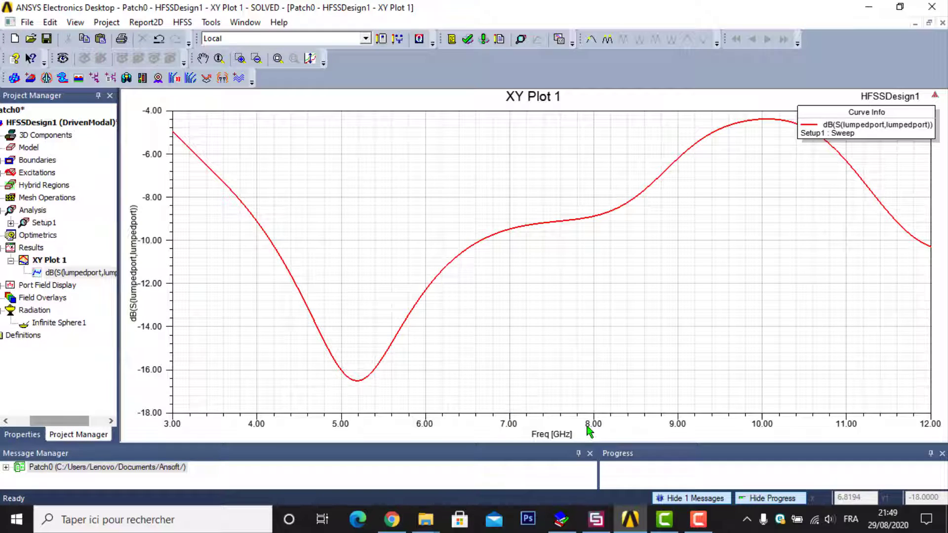
Switch to CST Studio Suite, view the patch antenna from its other side and display the S2,2 S-parameter curve
{"action": "left_click", "coordinate": [595, 519]}
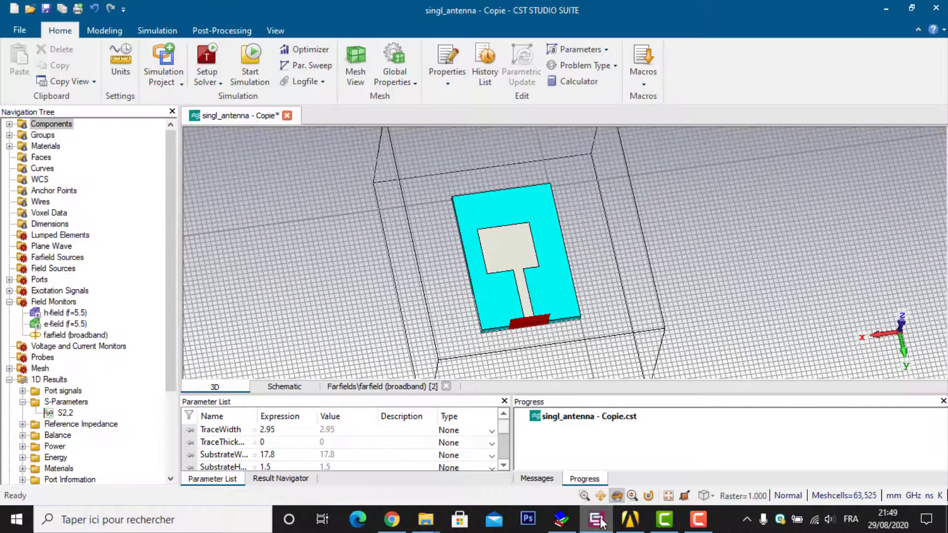
{"action": "left_click_drag", "start_coordinate": [562, 252], "coordinate": [525, 335]}
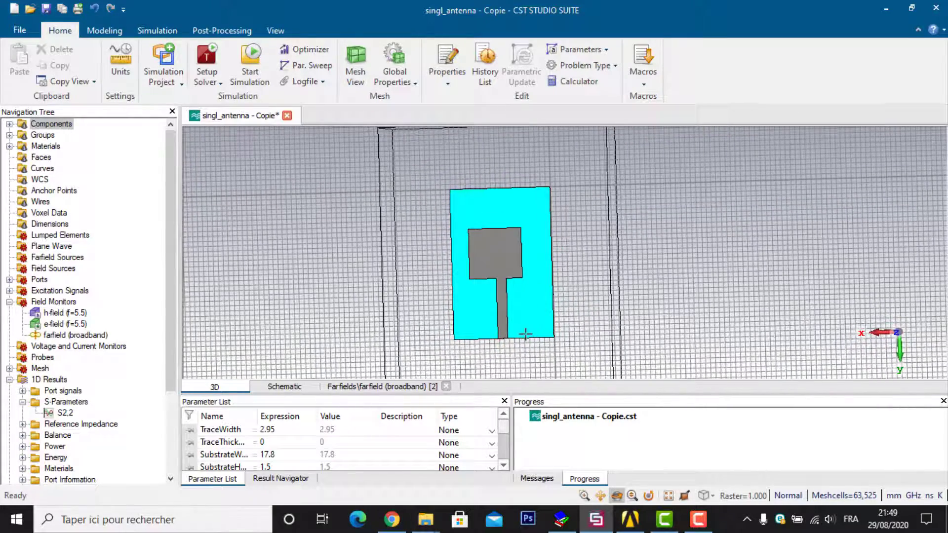
{"action": "left_click", "coordinate": [60, 414]}
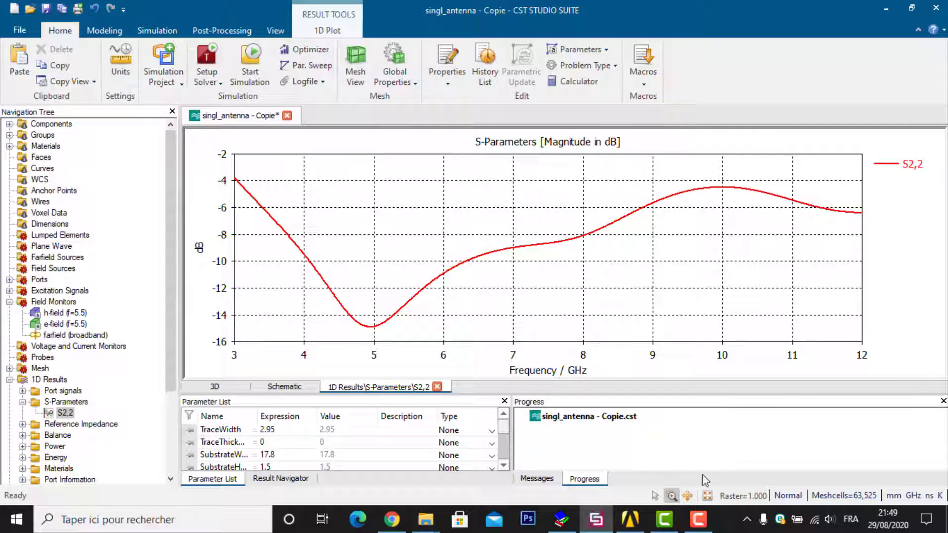
Switch to ANSYS Electronics Desktop and set up an export of XY Plot 1 as Post processor format files (*.txt)
{"action": "left_click", "coordinate": [624, 522]}
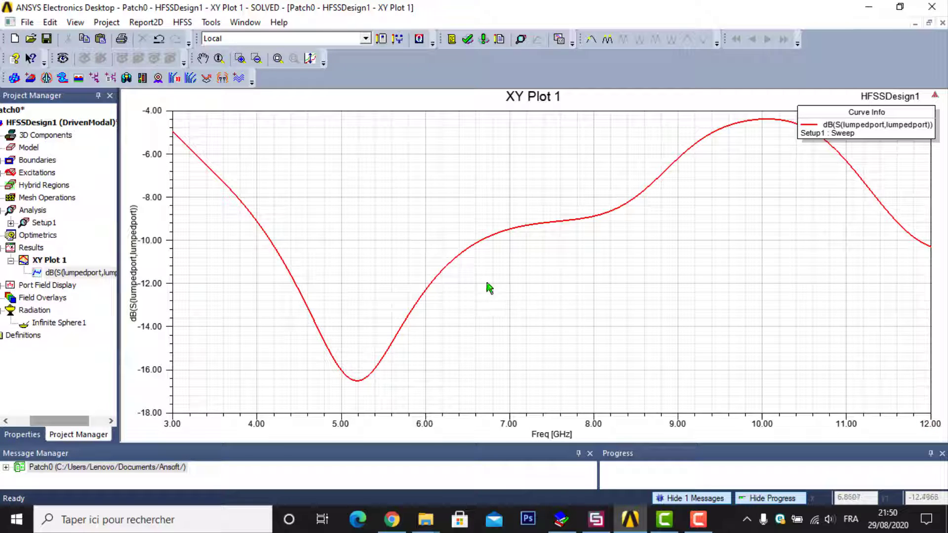
{"action": "right_click", "coordinate": [400, 246]}
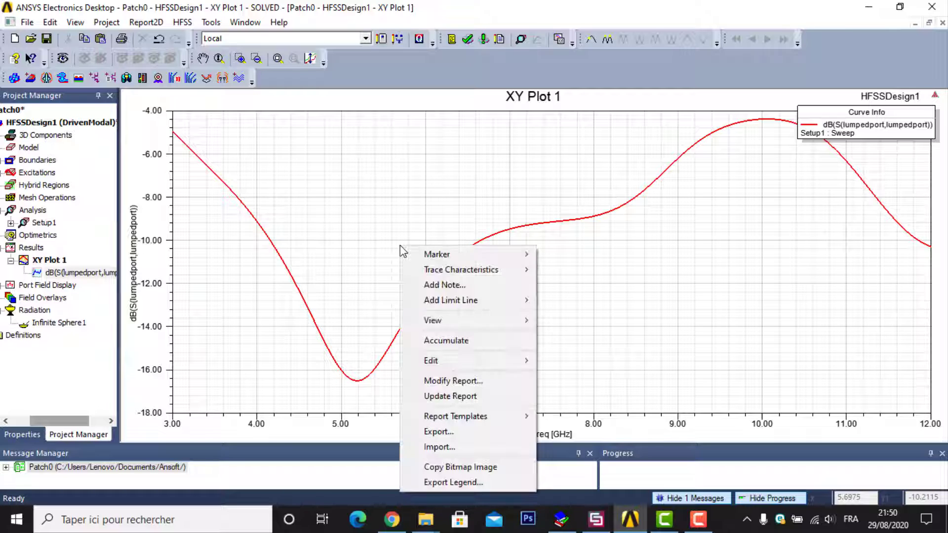
{"action": "left_click", "coordinate": [436, 432]}
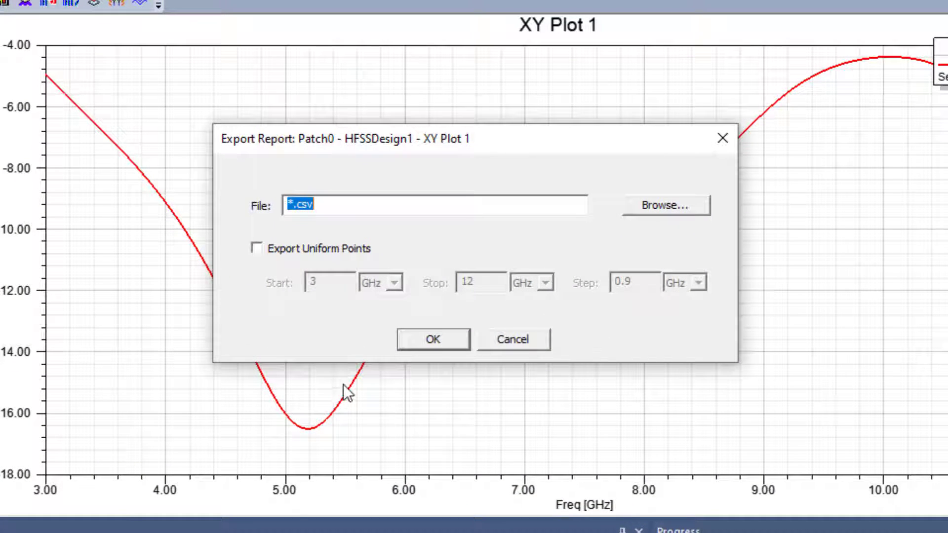
{"action": "left_click", "coordinate": [686, 211]}
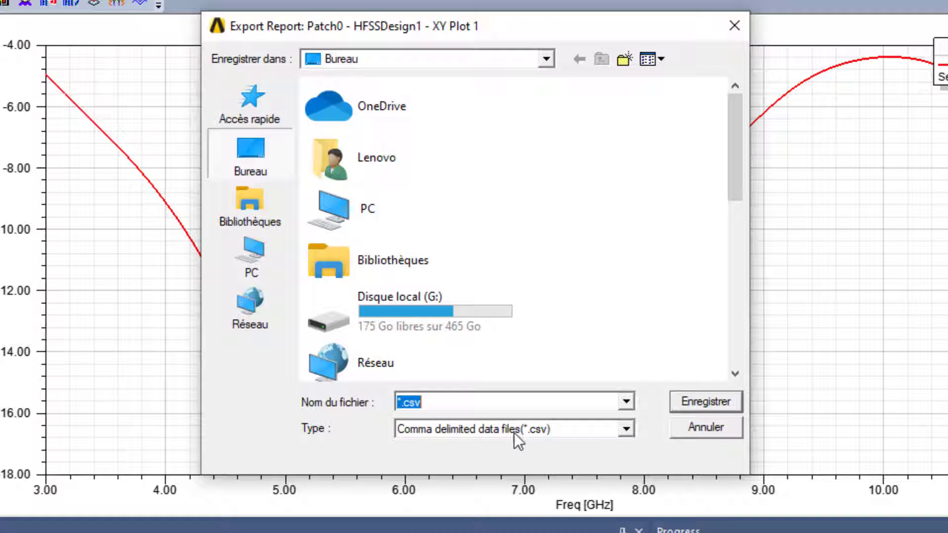
{"action": "left_click", "coordinate": [626, 429]}
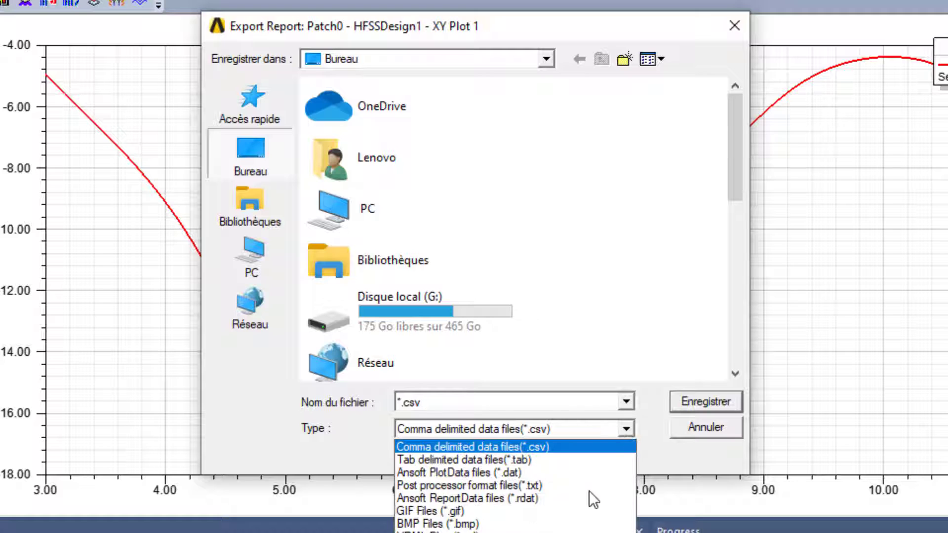
{"action": "left_click", "coordinate": [525, 488]}
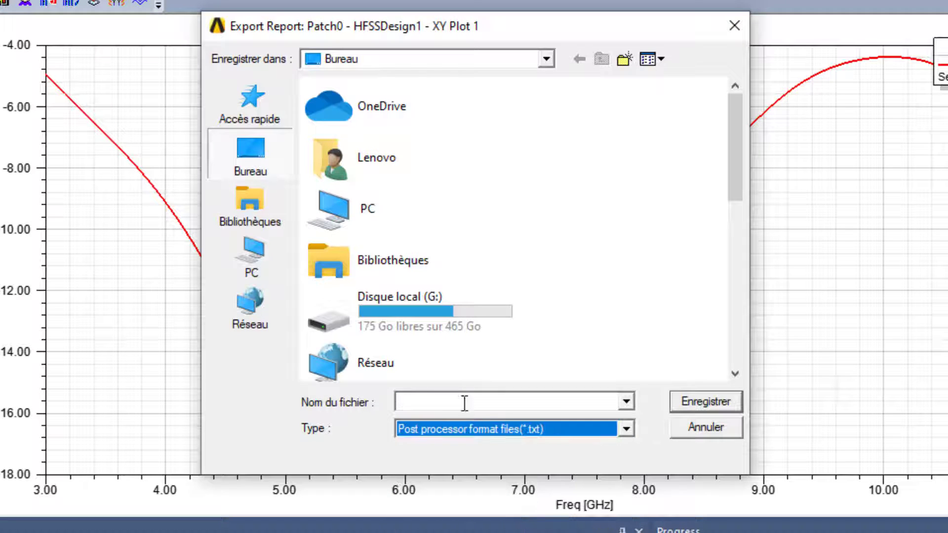
Name the export file S11_HFSS, save it to the desktop and complete the report export
{"action": "left_click", "coordinate": [461, 402]}
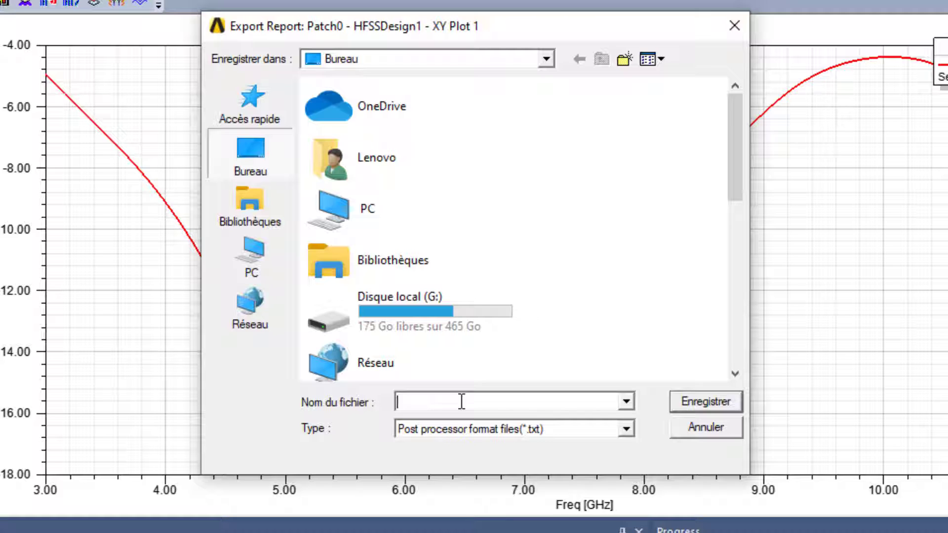
{"action": "type", "text": "S"}
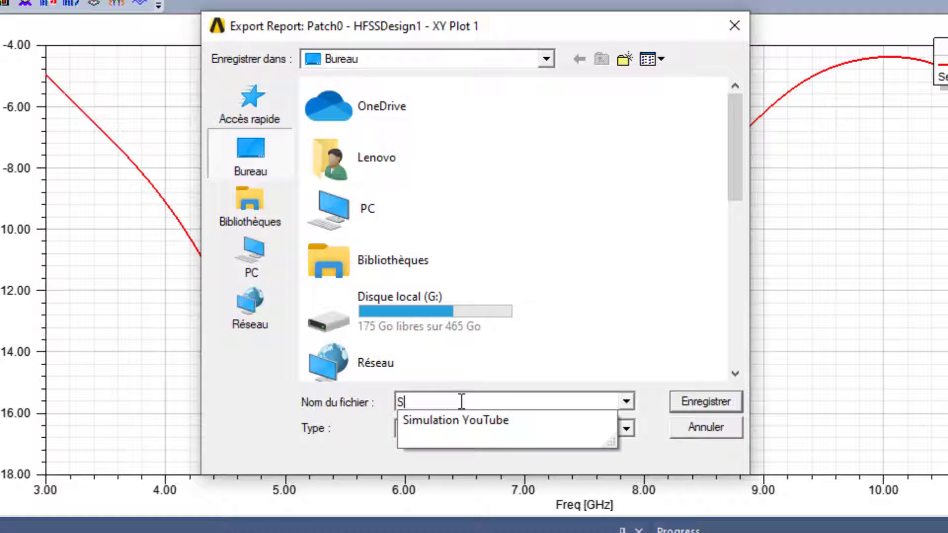
{"action": "type", "text": "118"}
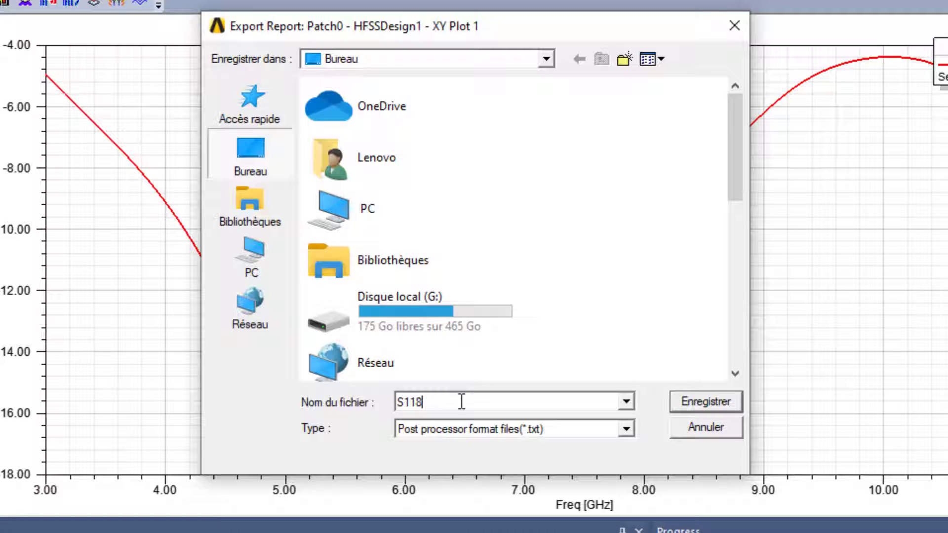
{"action": "key", "text": "BackSpace"}
{"action": "type", "text": "_HFSS"}
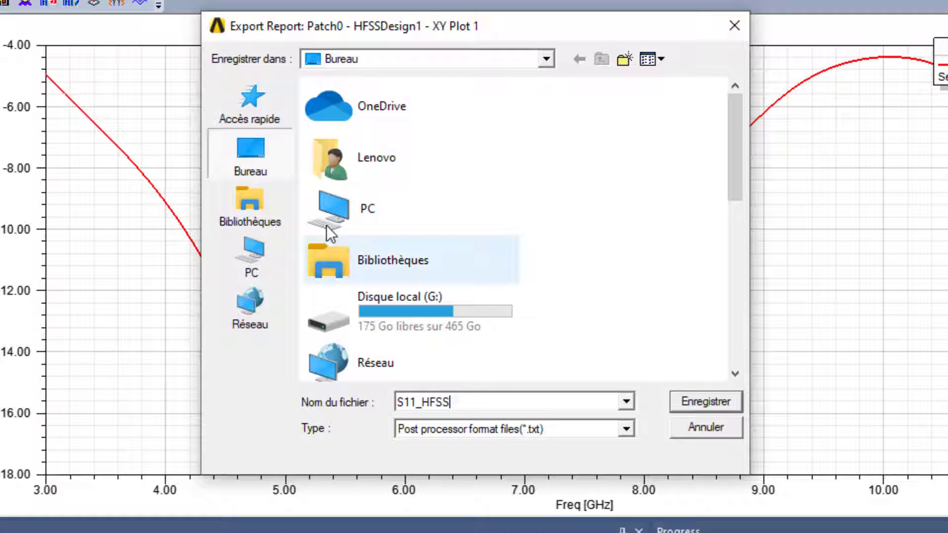
{"action": "left_click", "coordinate": [272, 159]}
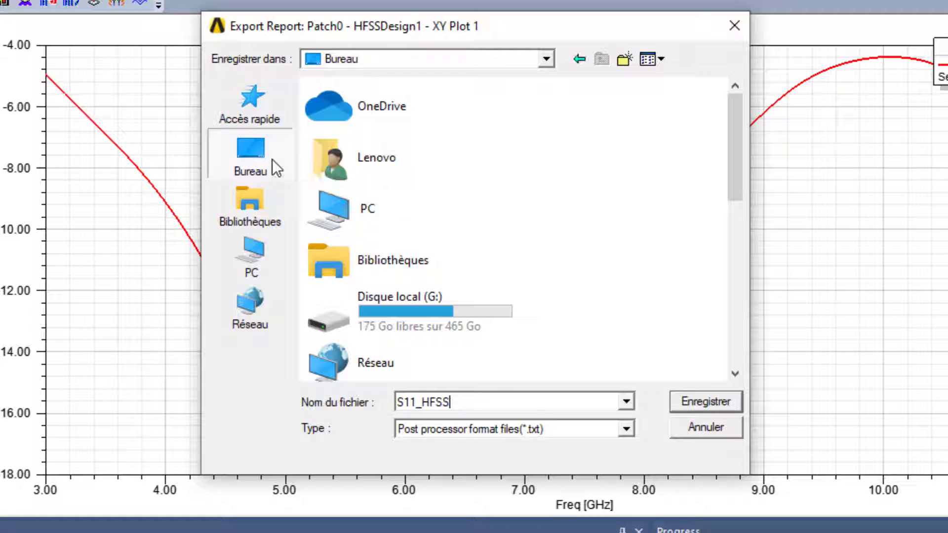
{"action": "left_click", "coordinate": [724, 401]}
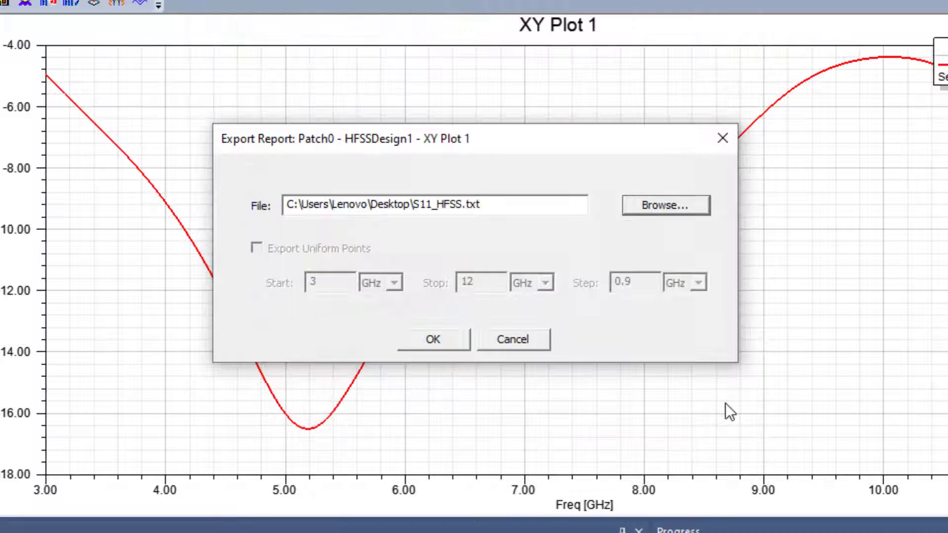
{"action": "left_click", "coordinate": [434, 337]}
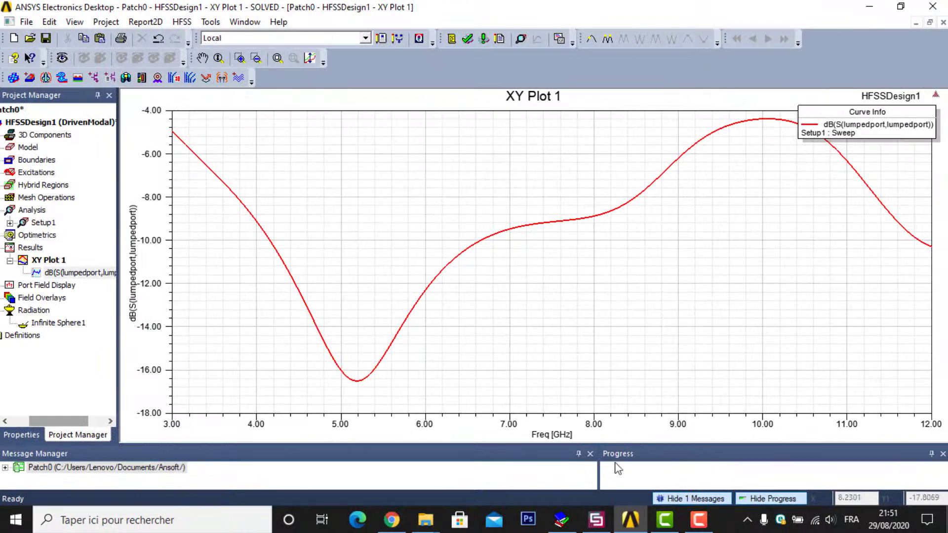
Switch to CST Studio Suite and open the ASCII plot data export for the S2,2 curve
{"action": "left_click", "coordinate": [605, 526]}
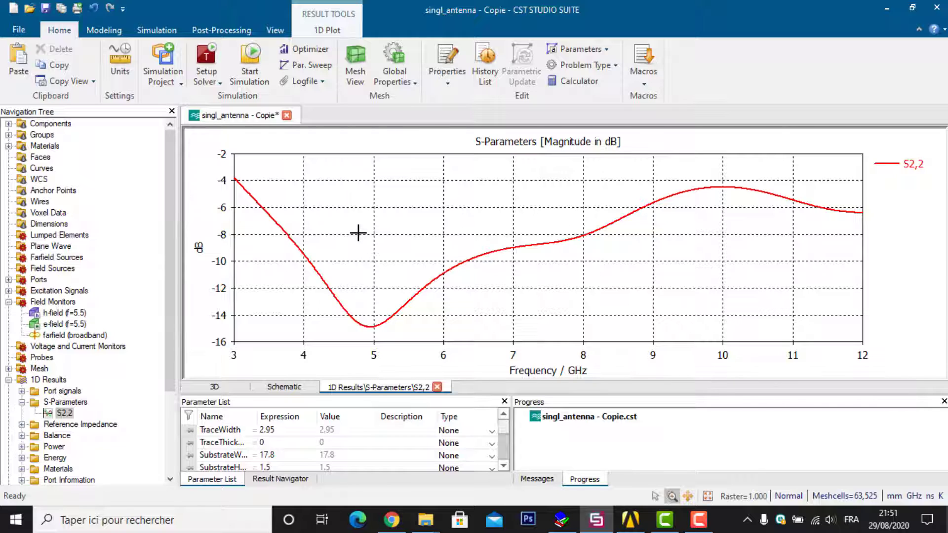
{"action": "left_click", "coordinate": [223, 34]}
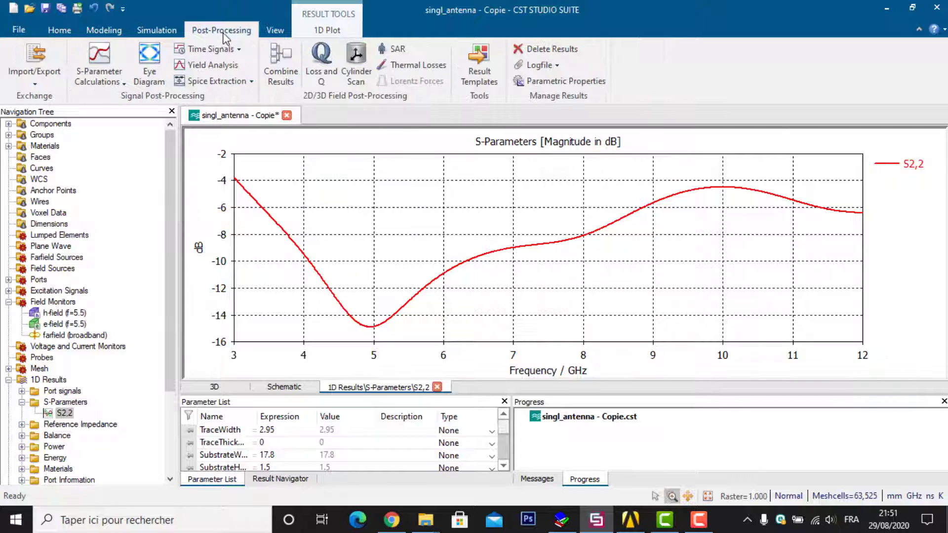
{"action": "left_click", "coordinate": [38, 84]}
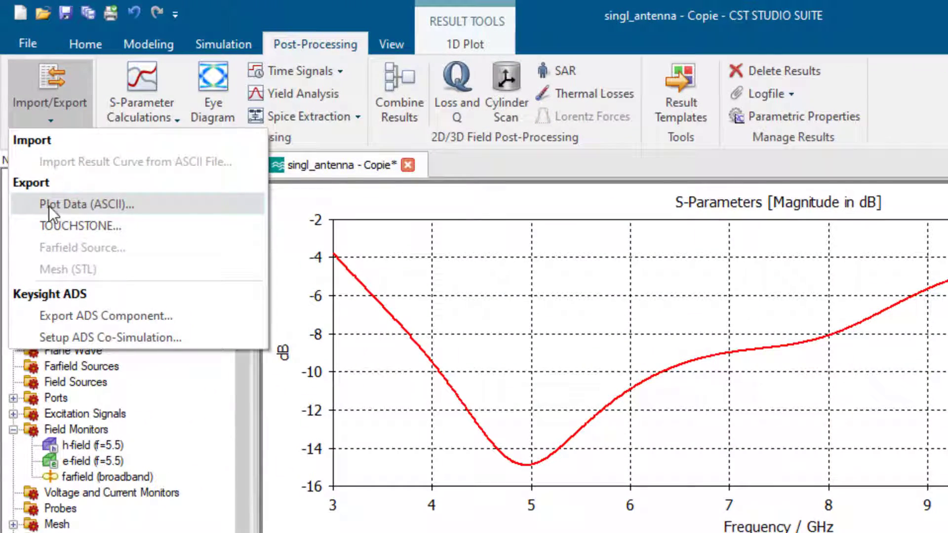
{"action": "left_click", "coordinate": [127, 203]}
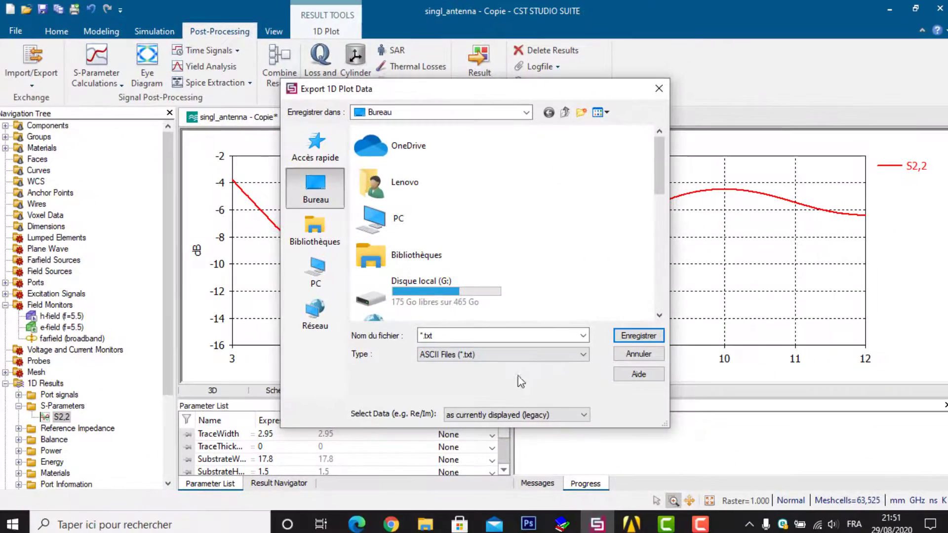
{"action": "left_click", "coordinate": [518, 410]}
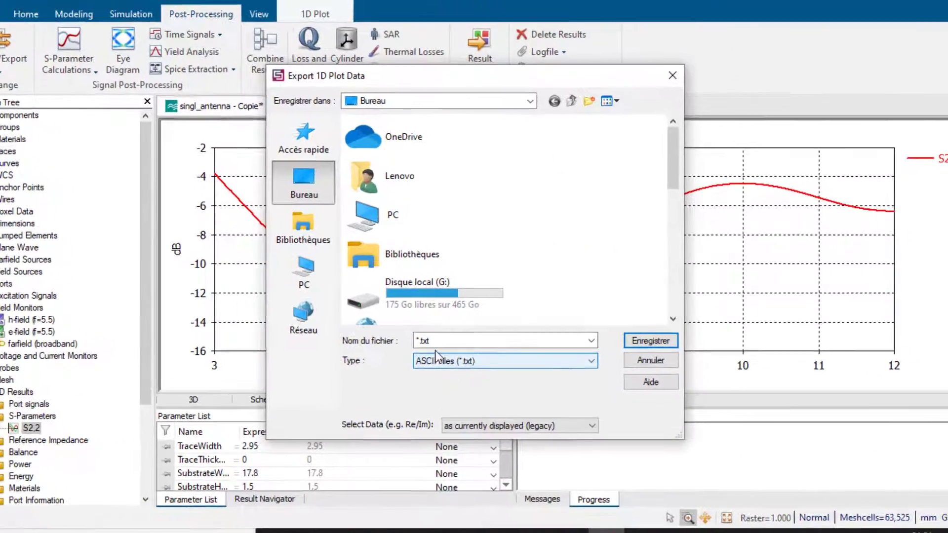
Name the exported curve file S11_CST and save it as an ASCII text file on the desktop
{"action": "left_click", "coordinate": [424, 336]}
{"action": "left_click", "coordinate": [403, 364]}
{"action": "key", "text": "BackSpace"}
{"action": "type", "text": "S11_CST"}
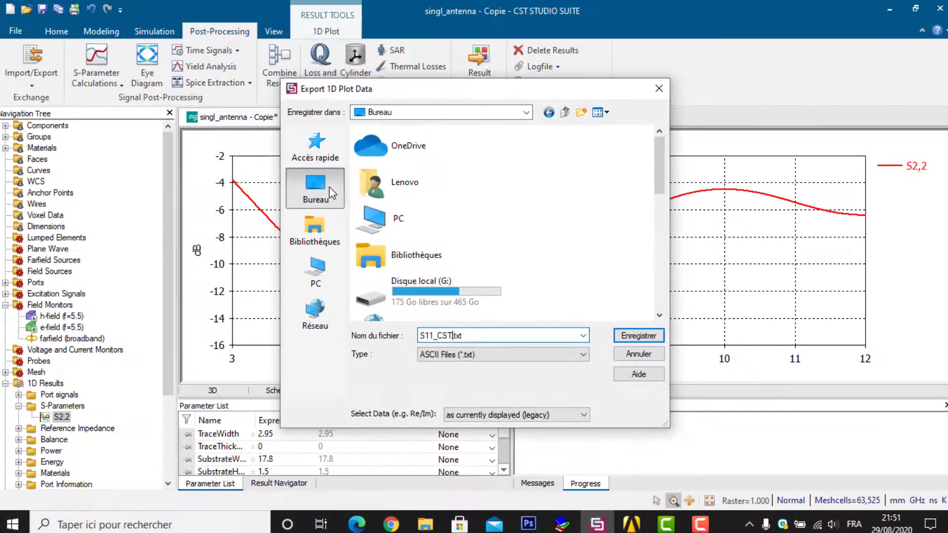
{"action": "left_click", "coordinate": [640, 336]}
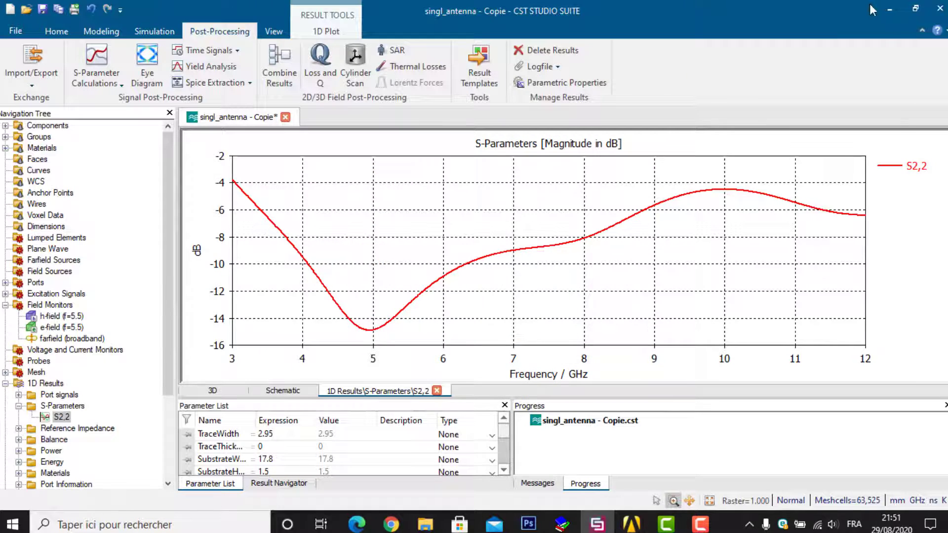
Minimize the open simulation windows and open the S11_HFSS text file from the desktop in Notepad
{"action": "left_click", "coordinate": [889, 9]}
{"action": "left_click", "coordinate": [871, 8]}
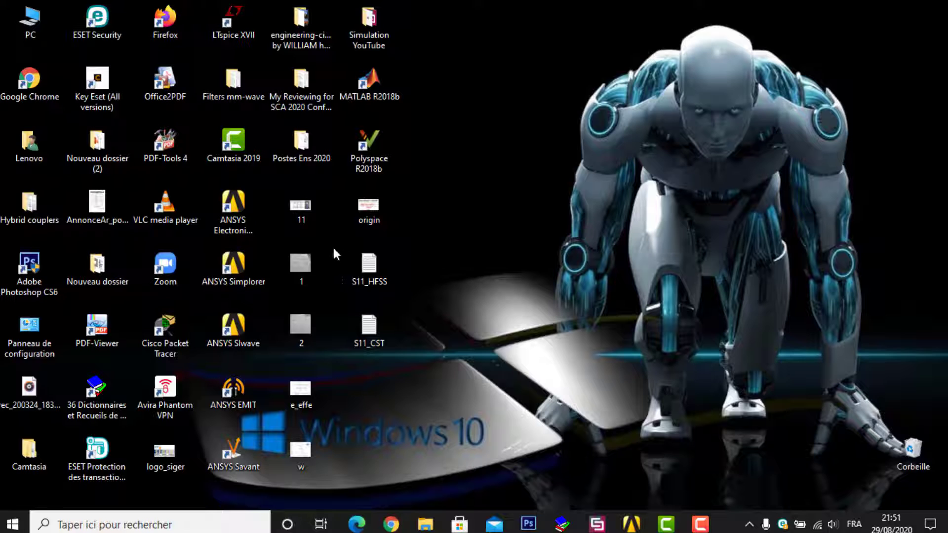
{"action": "left_click_drag", "start_coordinate": [332, 245], "coordinate": [402, 356]}
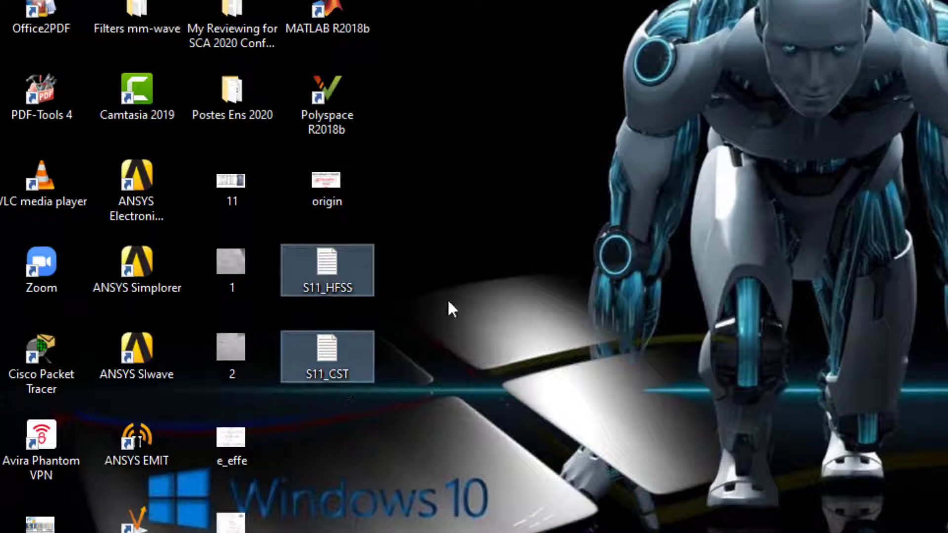
{"action": "left_click", "coordinate": [319, 273]}
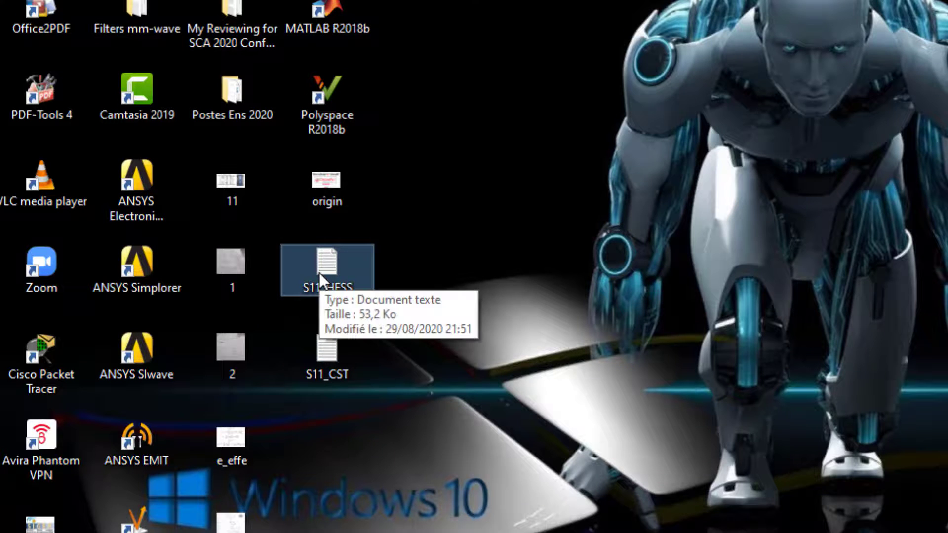
{"action": "double_click", "coordinate": [319, 271]}
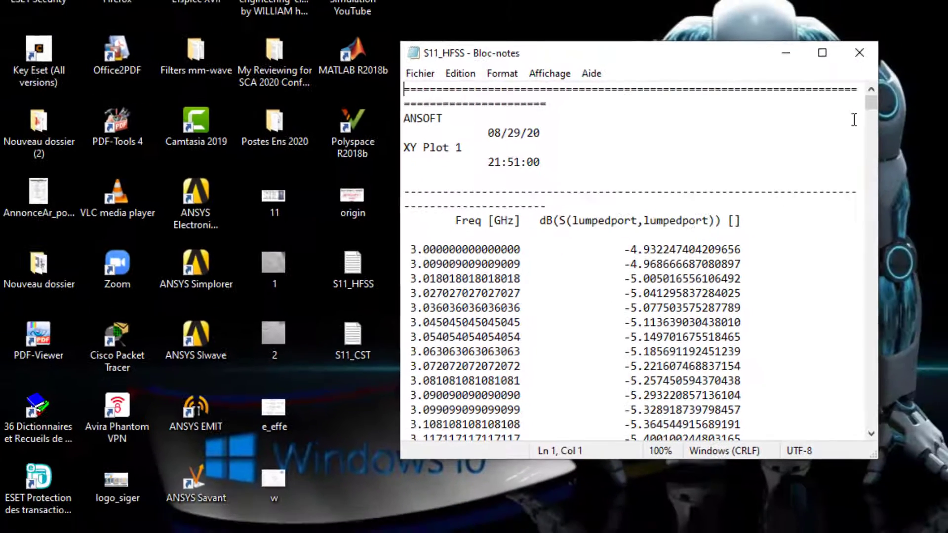
Replace the header block above the data in the S11_HFSS file with HFSS S11, then save and close the file
{"action": "left_click_drag", "start_coordinate": [749, 217], "coordinate": [403, 87]}
{"action": "key", "text": "Delete"}
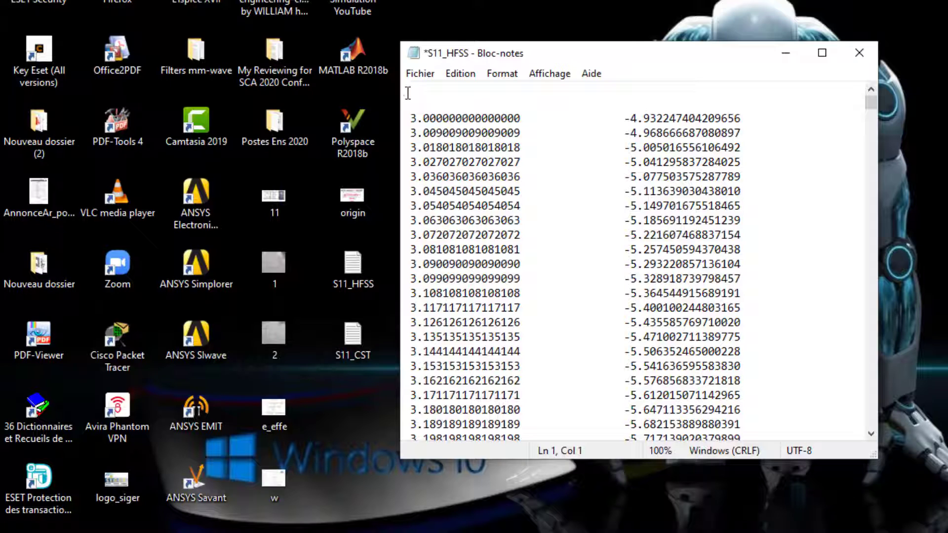
{"action": "type", "text": "HFSS S11"}
{"action": "left_click", "coordinate": [423, 72]}
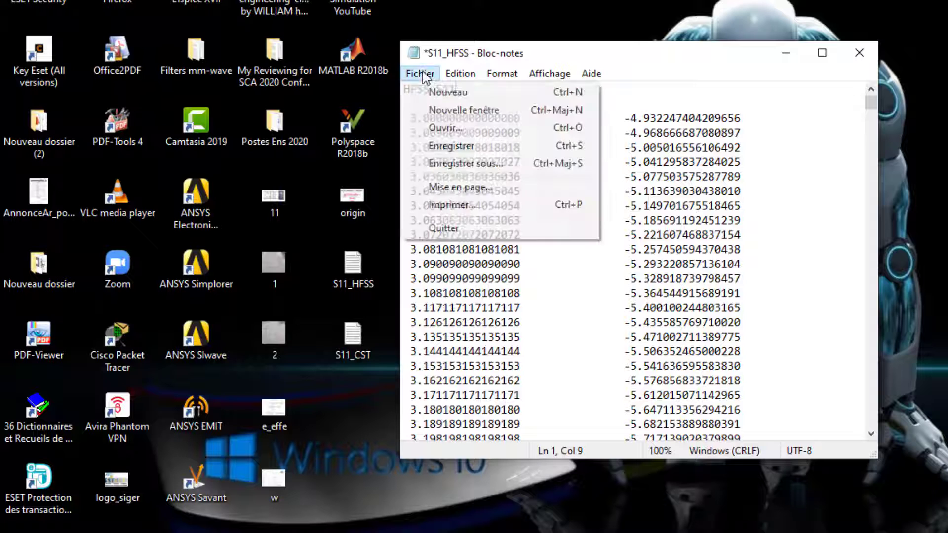
{"action": "left_click", "coordinate": [457, 148]}
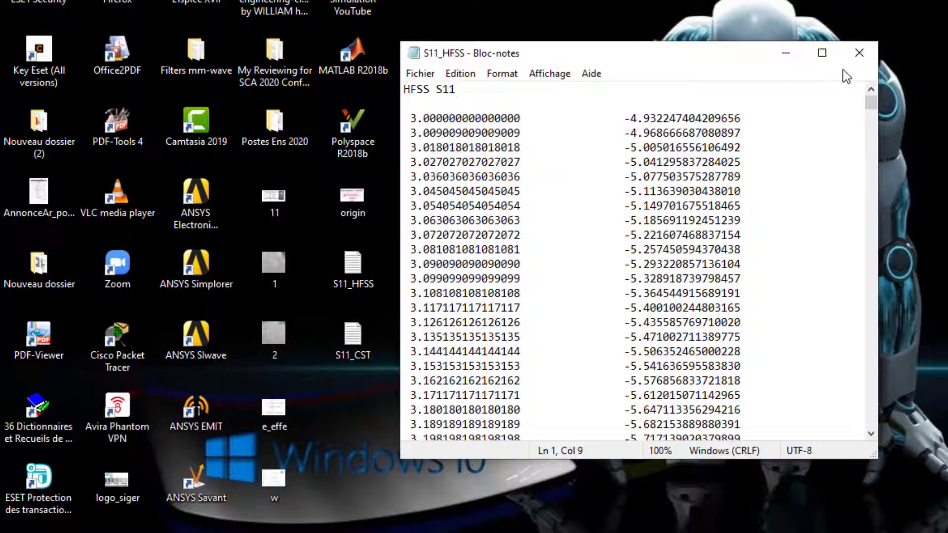
{"action": "left_click", "coordinate": [861, 53]}
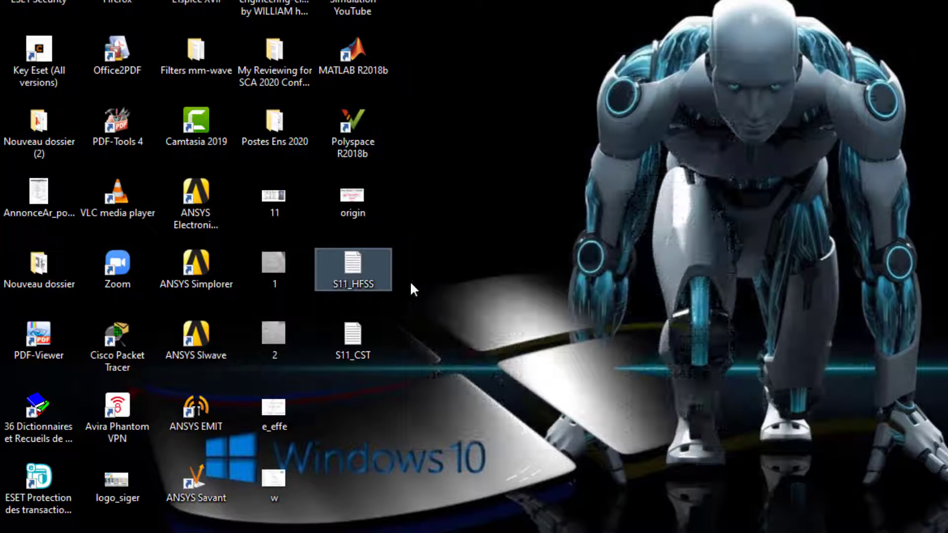
Open the S11_CST text file from the desktop, replace its header lines with CST S11, then save and close it
{"action": "double_click", "coordinate": [373, 344]}
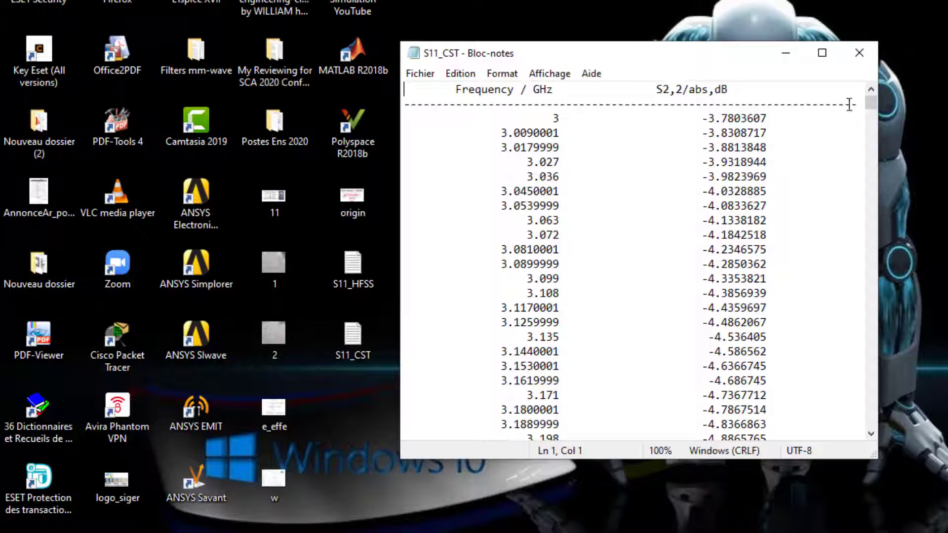
{"action": "left_click_drag", "start_coordinate": [857, 101], "coordinate": [405, 90]}
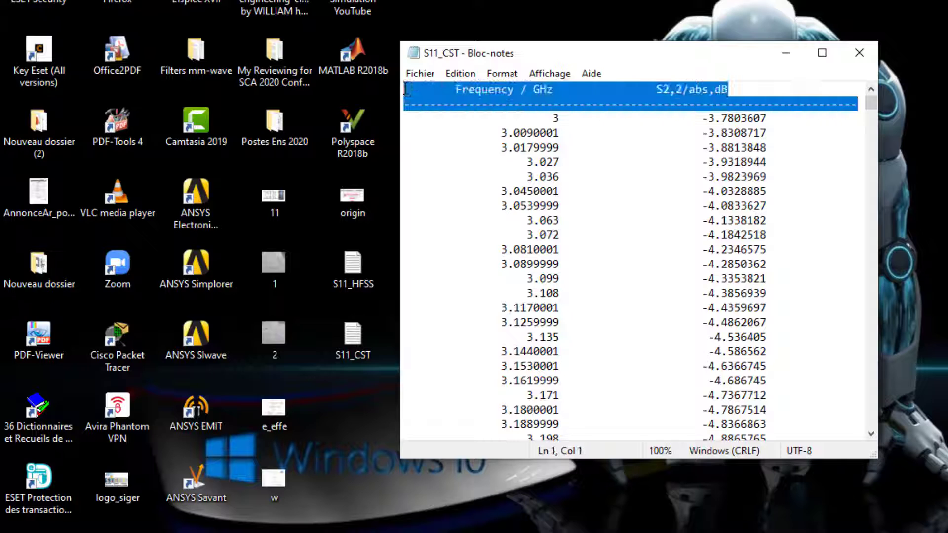
{"action": "key", "text": "Delete"}
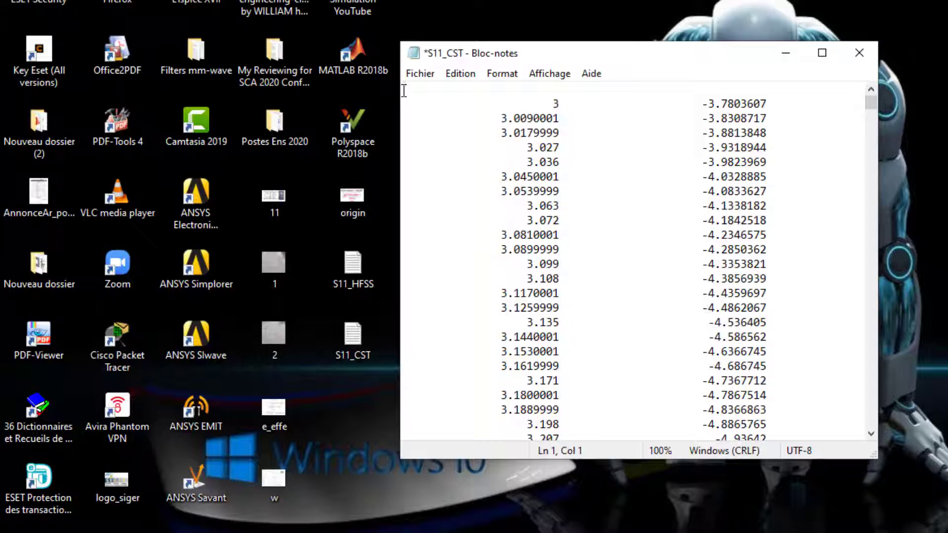
{"action": "type", "text": "CST S11"}
{"action": "left_click", "coordinate": [420, 74]}
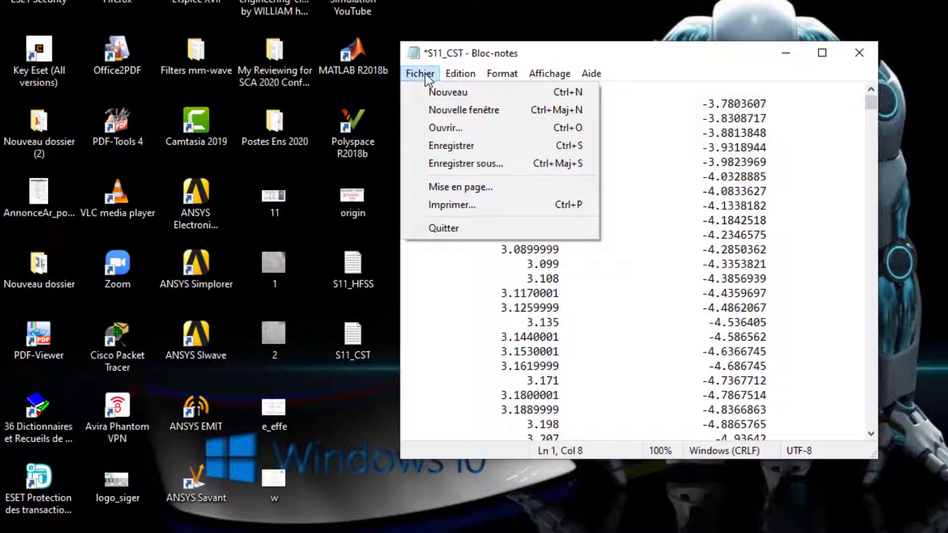
{"action": "left_click", "coordinate": [446, 150]}
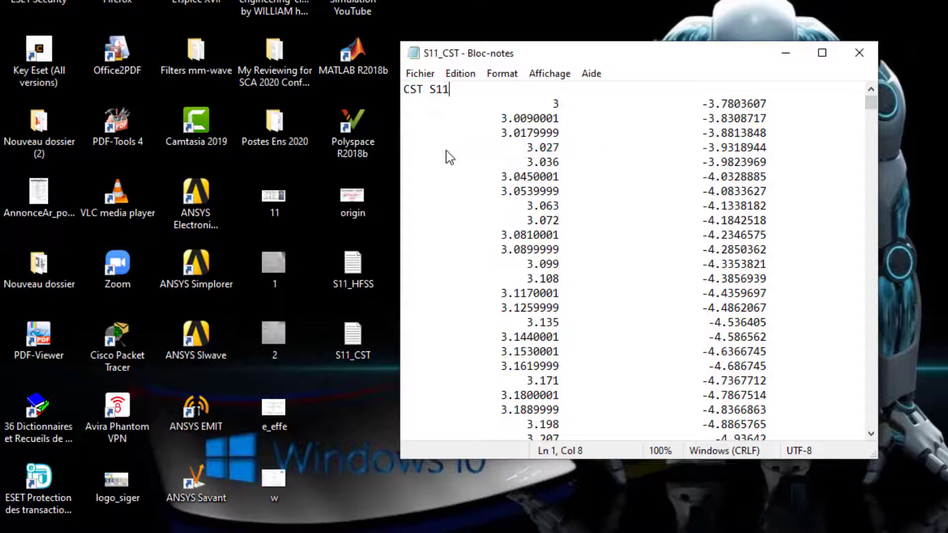
{"action": "left_click", "coordinate": [859, 46]}
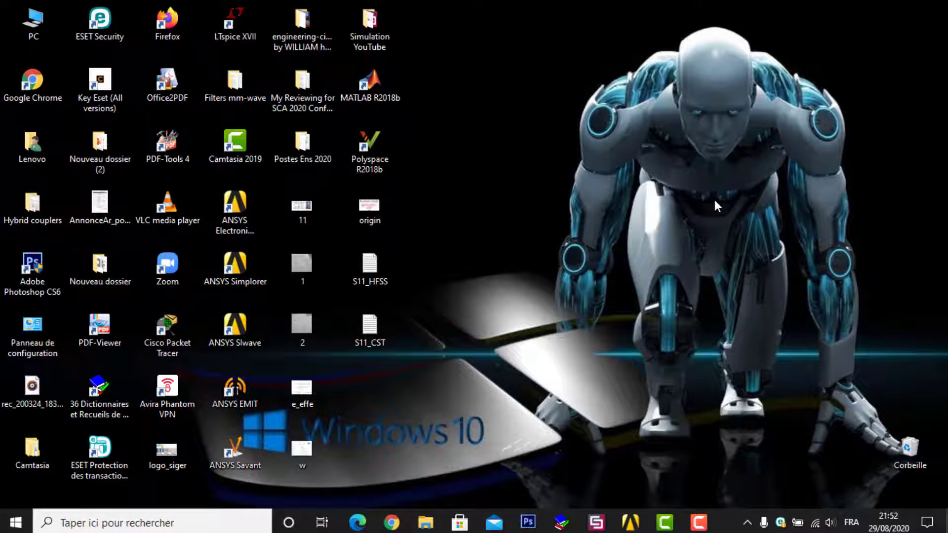
Launch Origin 2019b 64Bit from the recently added programs
{"action": "left_click", "coordinate": [25, 527]}
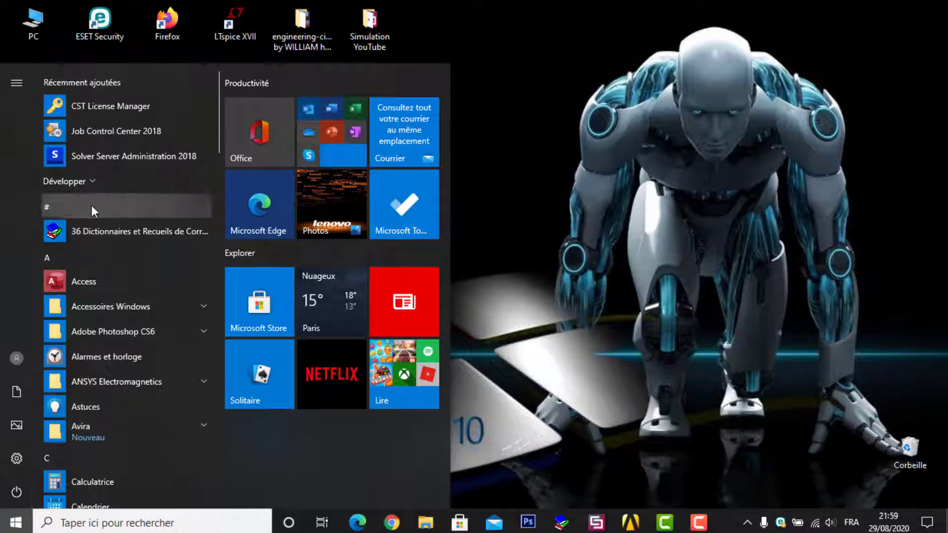
{"action": "left_click", "coordinate": [90, 181]}
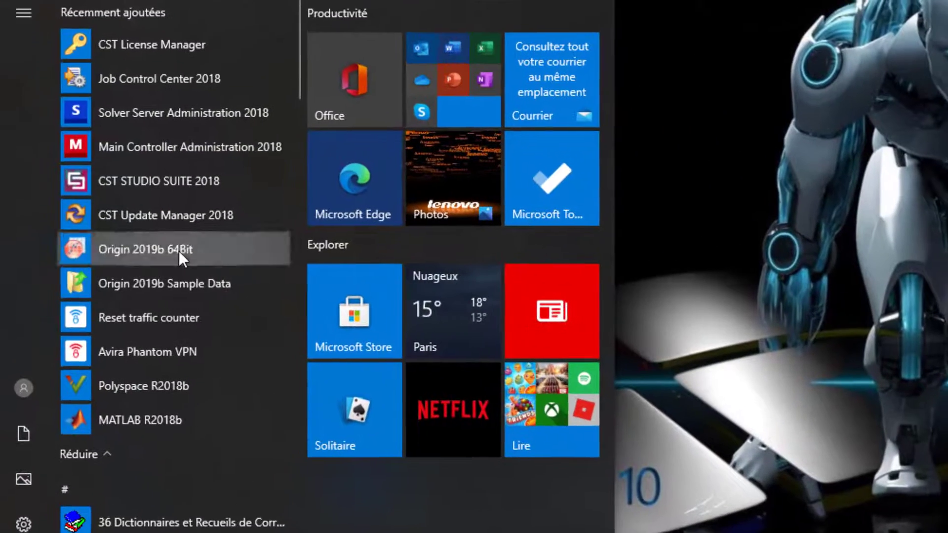
{"action": "left_click", "coordinate": [178, 251]}
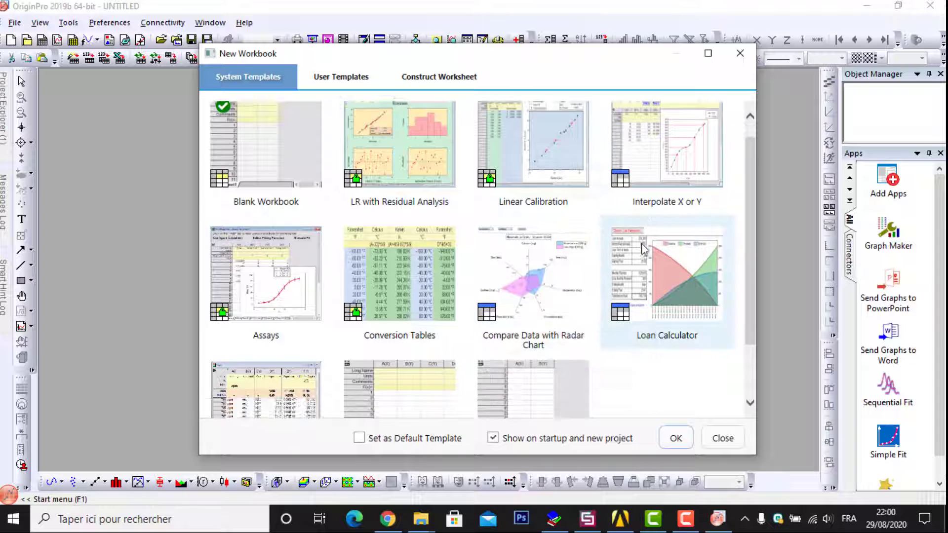
Create a new workbook from the OneXManyY system template and maximize its window
{"action": "scroll", "coordinate": [642, 249], "scroll_direction": "down", "scroll_amount": 2}
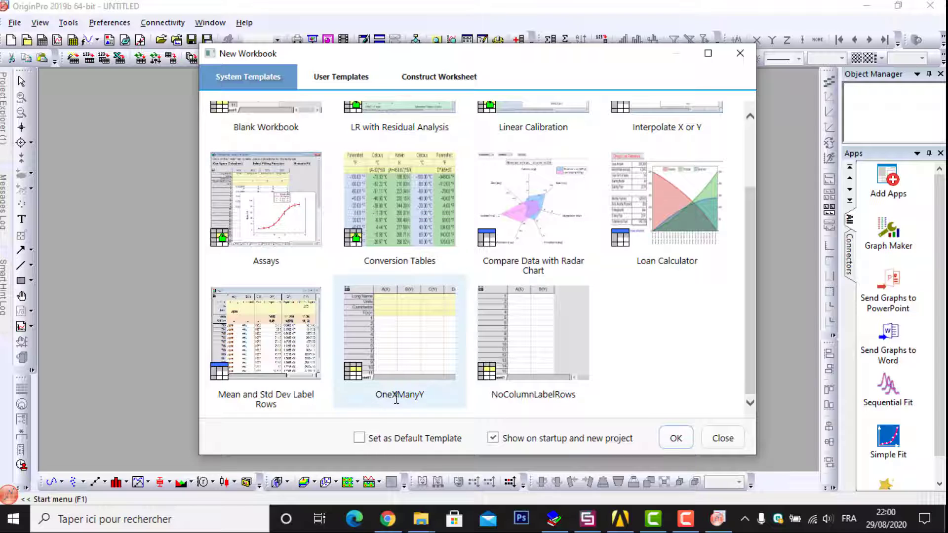
{"action": "left_click", "coordinate": [409, 342]}
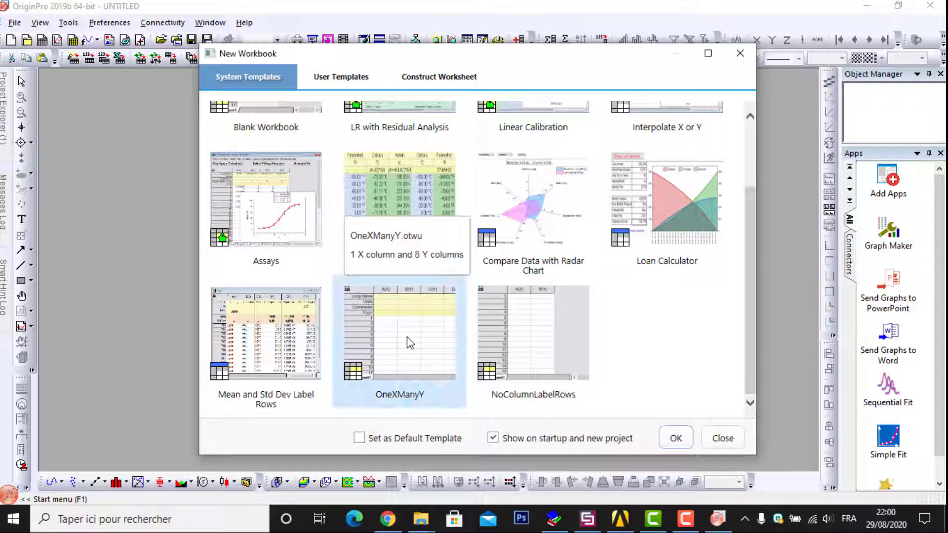
{"action": "left_click", "coordinate": [675, 438]}
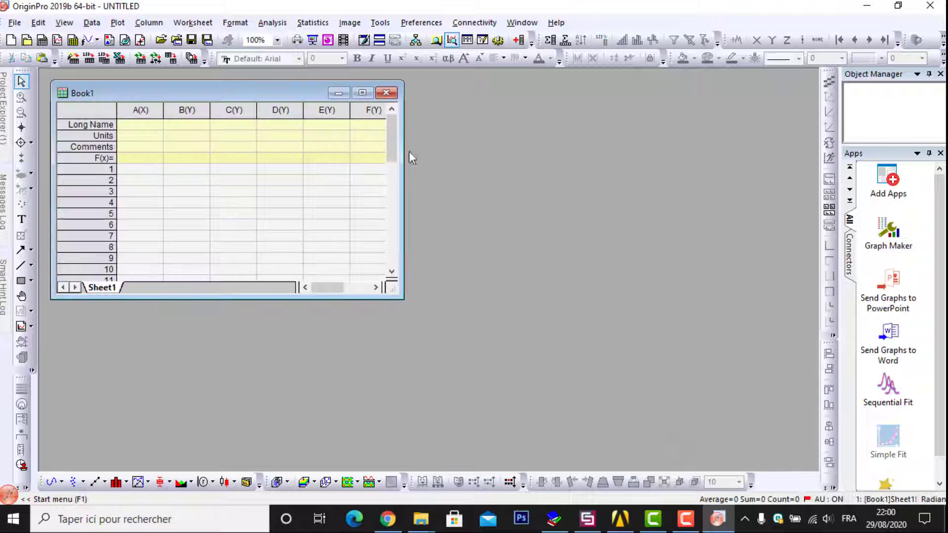
{"action": "left_click", "coordinate": [361, 93]}
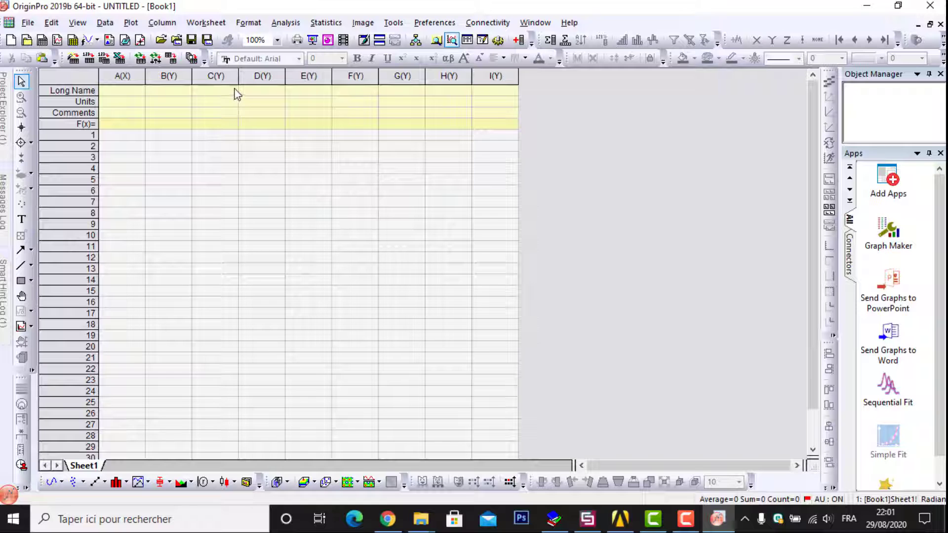
Start a multiple ASCII import and add the S11_CST and S11_HFSS text files from the desktop
{"action": "left_click", "coordinate": [106, 24]}
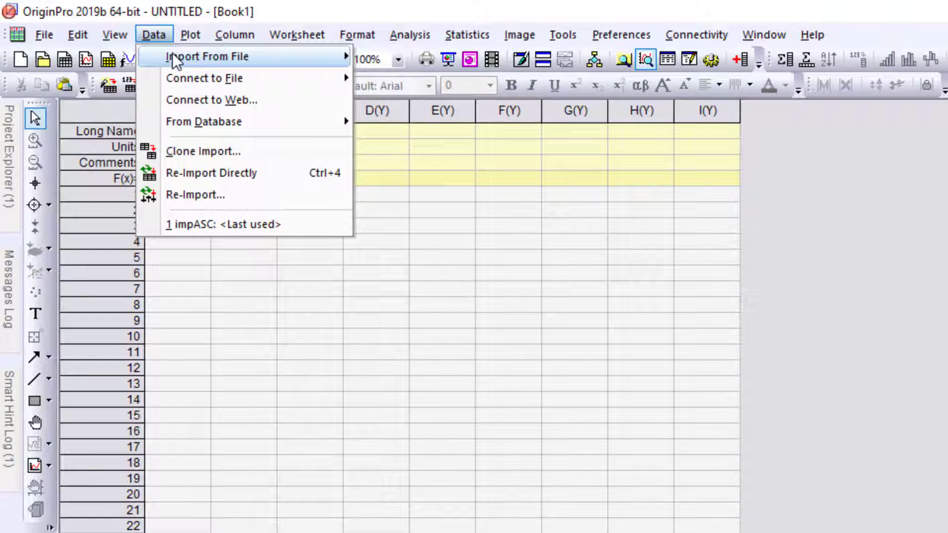
{"action": "mouse_move", "coordinate": [118, 35]}
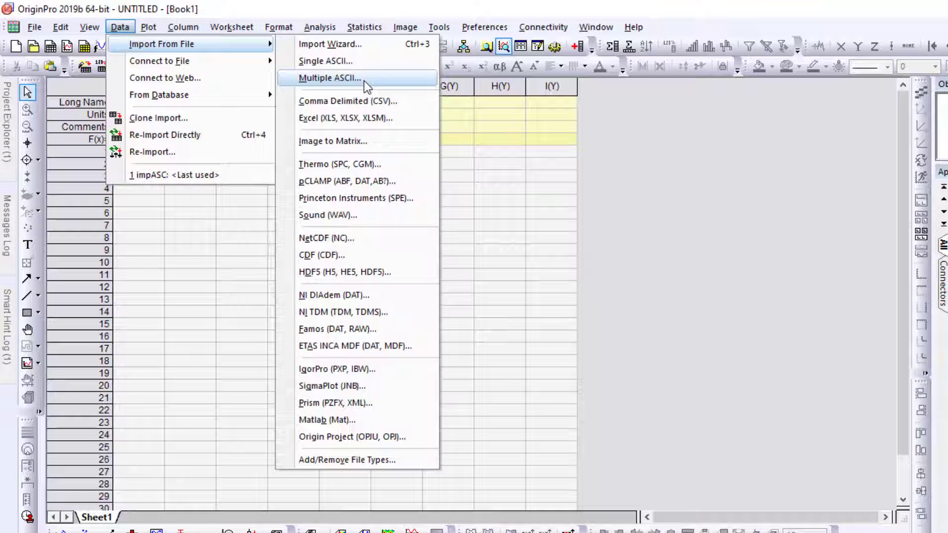
{"action": "left_click", "coordinate": [365, 82]}
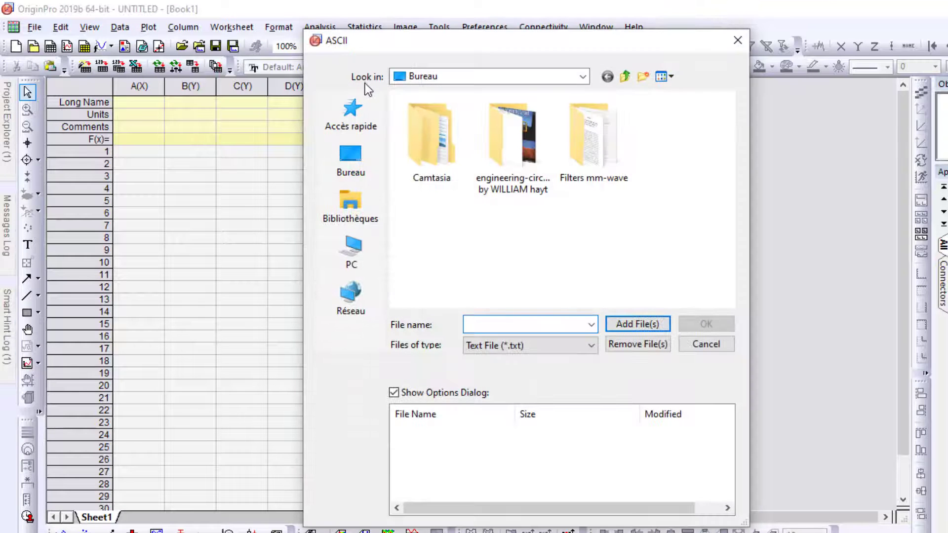
{"action": "left_click", "coordinate": [350, 157]}
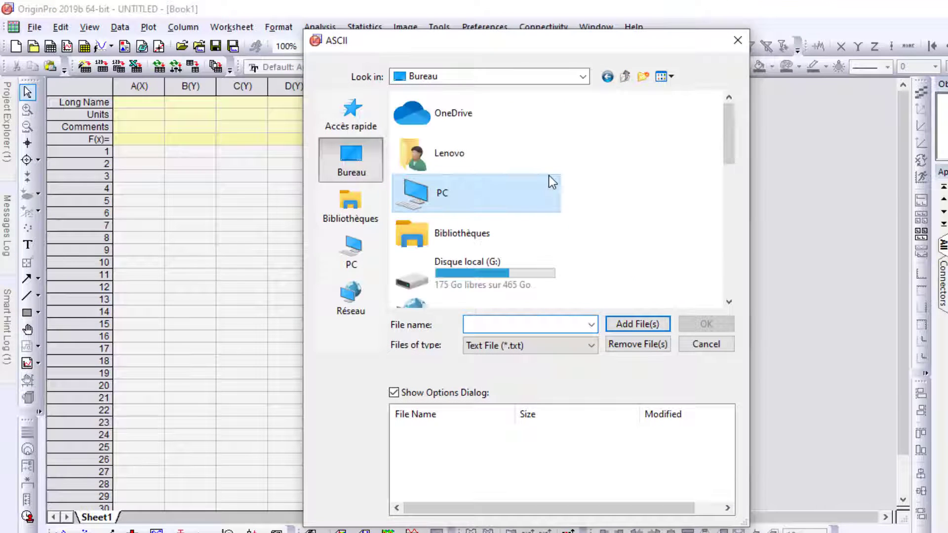
{"action": "scroll", "coordinate": [549, 176], "scroll_direction": "down", "scroll_amount": 5}
{"action": "scroll", "coordinate": [547, 176], "scroll_direction": "down", "scroll_amount": 1}
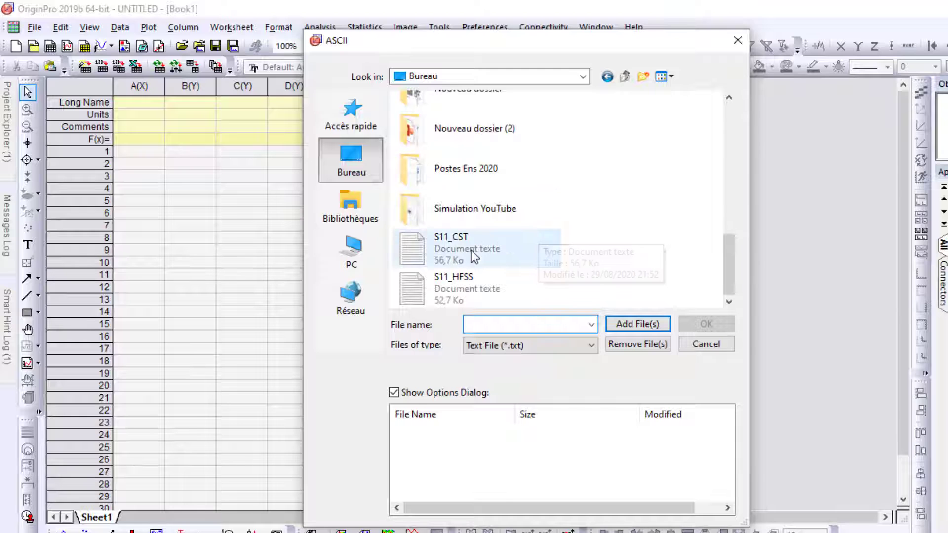
{"action": "left_click", "coordinate": [471, 250]}
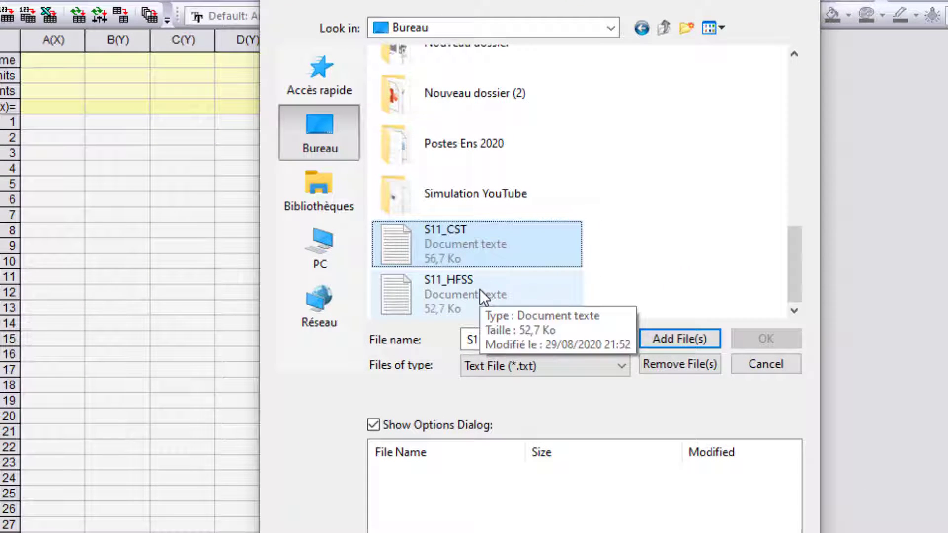
{"action": "left_click", "coordinate": [480, 289], "text": "ctrl"}
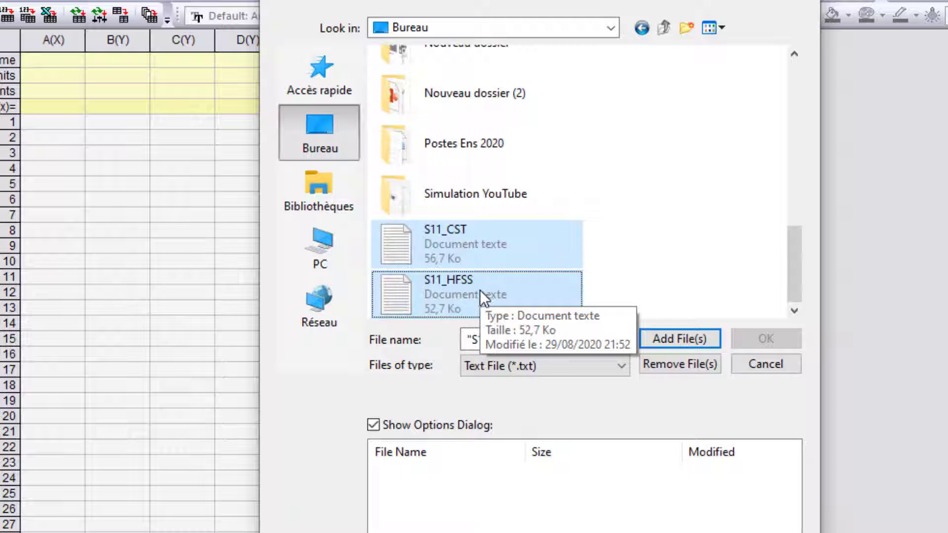
{"action": "left_click", "coordinate": [671, 338]}
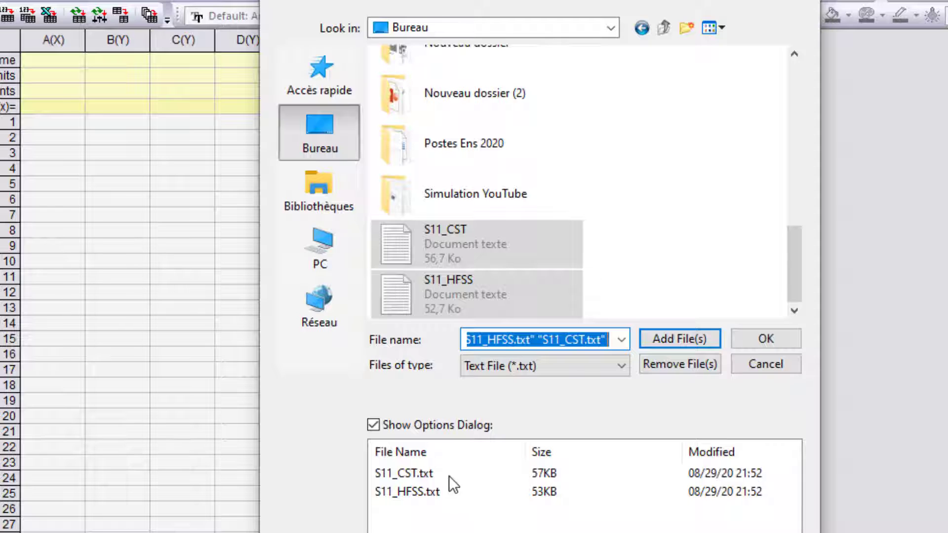
{"action": "left_click", "coordinate": [772, 341]}
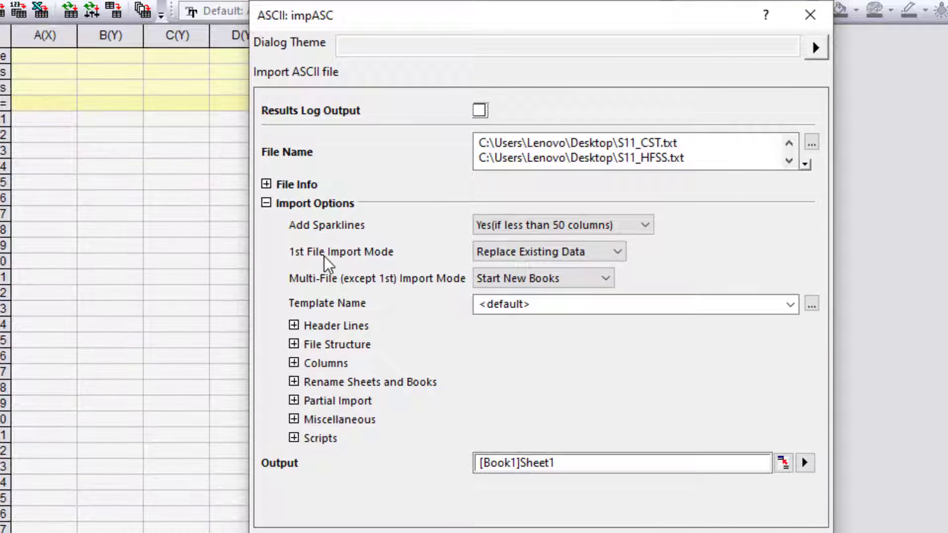
Set both the first-file and multi-file import modes to Start New Columns and import the data into Sheet1
{"action": "left_click", "coordinate": [545, 254]}
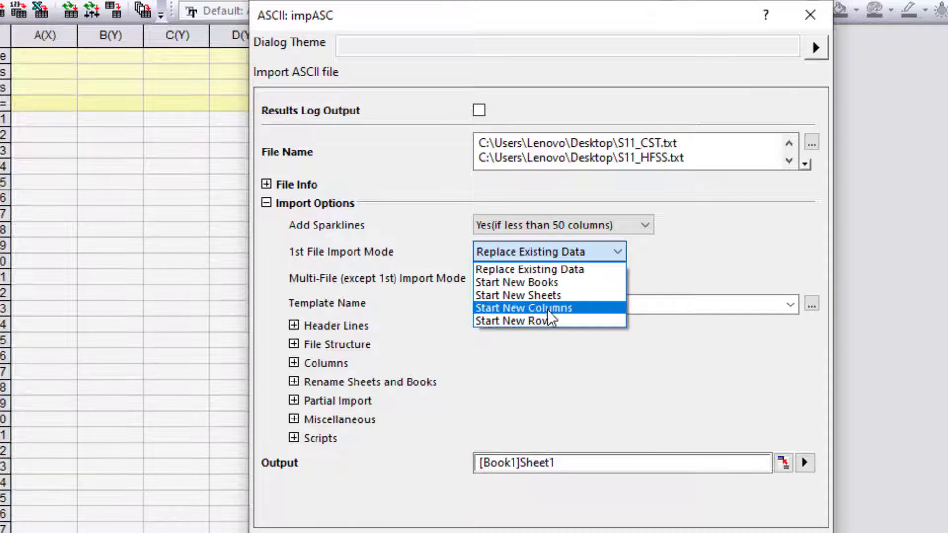
{"action": "left_click", "coordinate": [581, 309]}
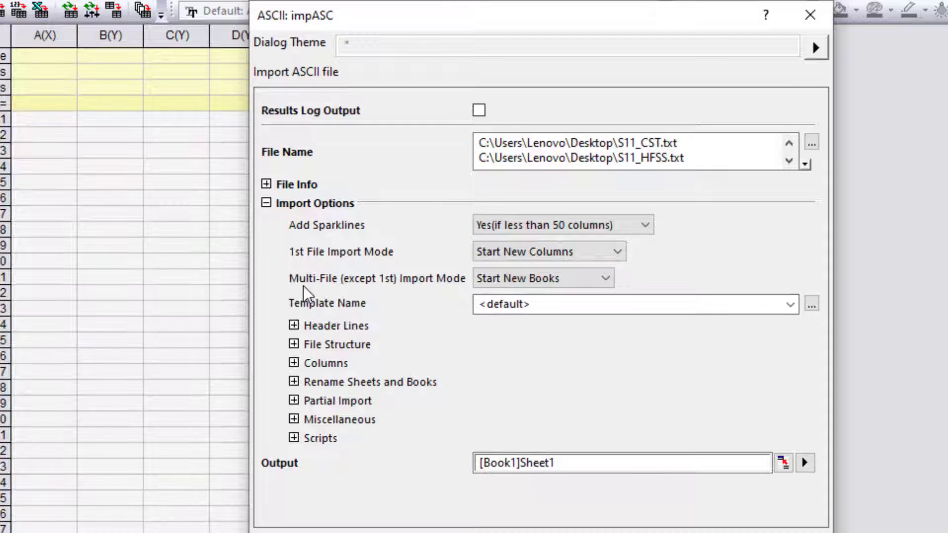
{"action": "left_click", "coordinate": [573, 280]}
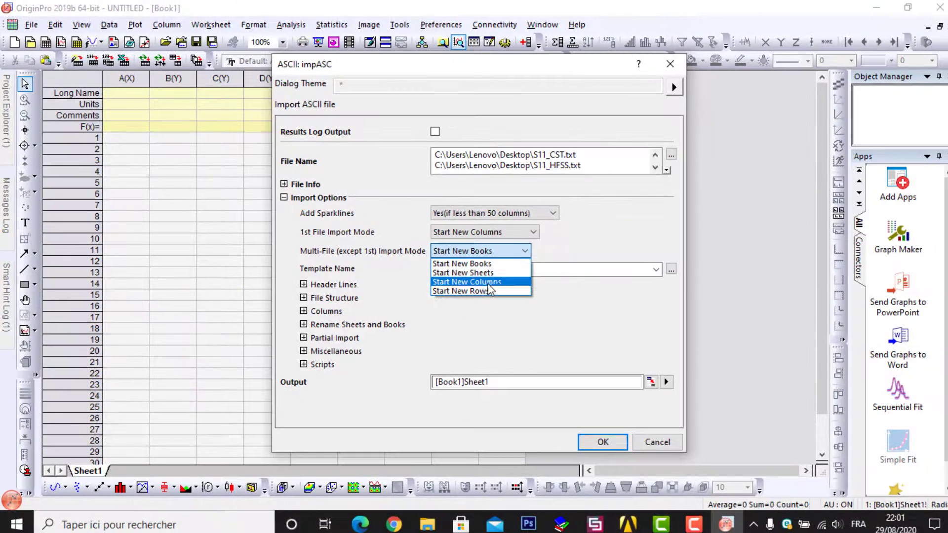
{"action": "left_click", "coordinate": [567, 325]}
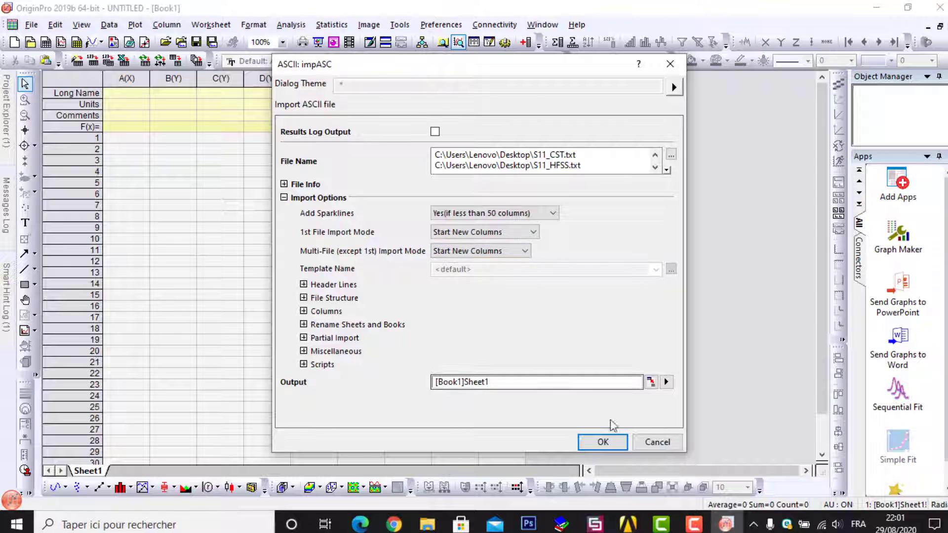
{"action": "left_click", "coordinate": [602, 441]}
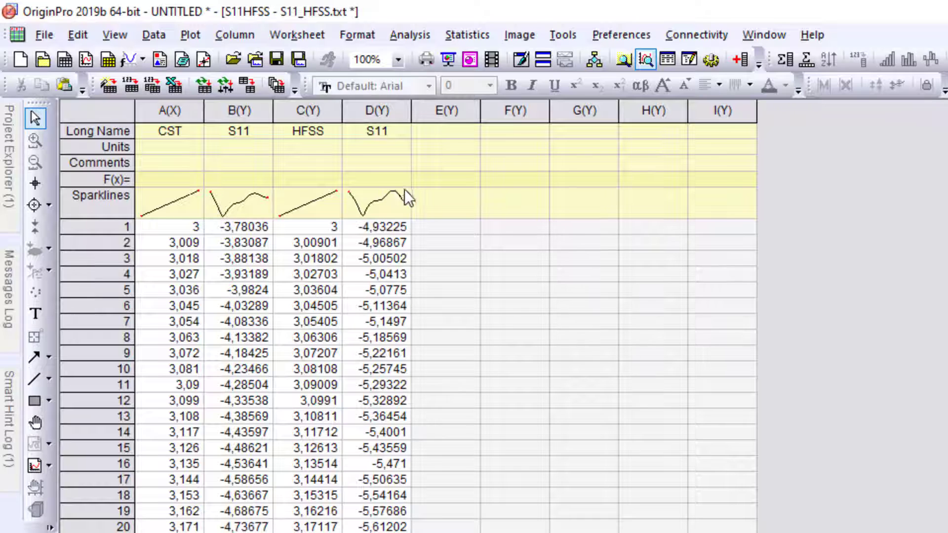
Replace the long name of column A with Frequency
{"action": "mouse_move", "coordinate": [390, 190]}
{"action": "left_click", "coordinate": [180, 134]}
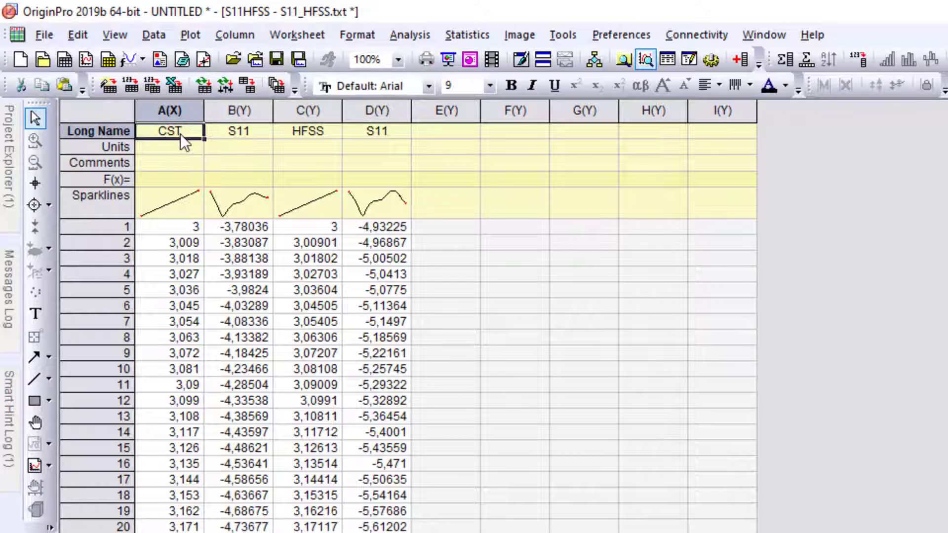
{"action": "left_click", "coordinate": [179, 134]}
{"action": "left_click_drag", "start_coordinate": [181, 132], "coordinate": [160, 137]}
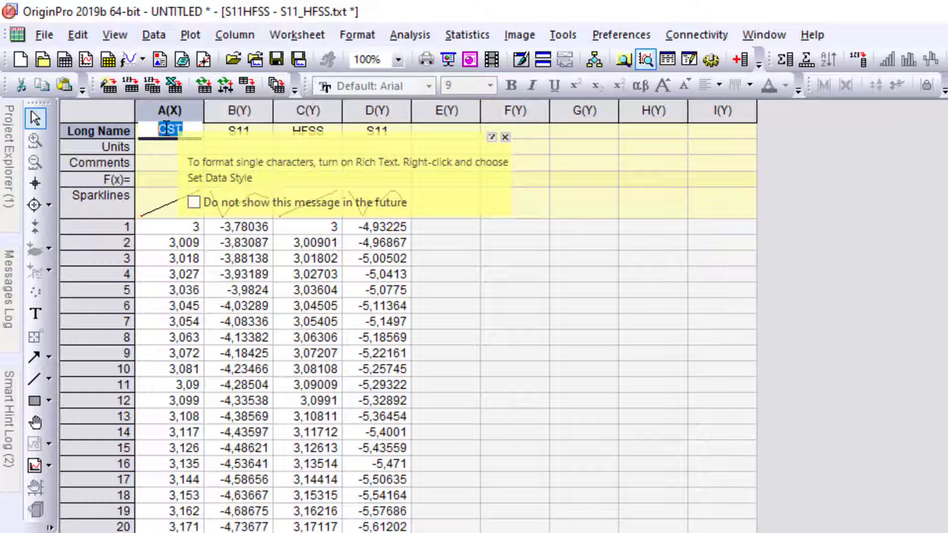
{"action": "type", "text": "F"}
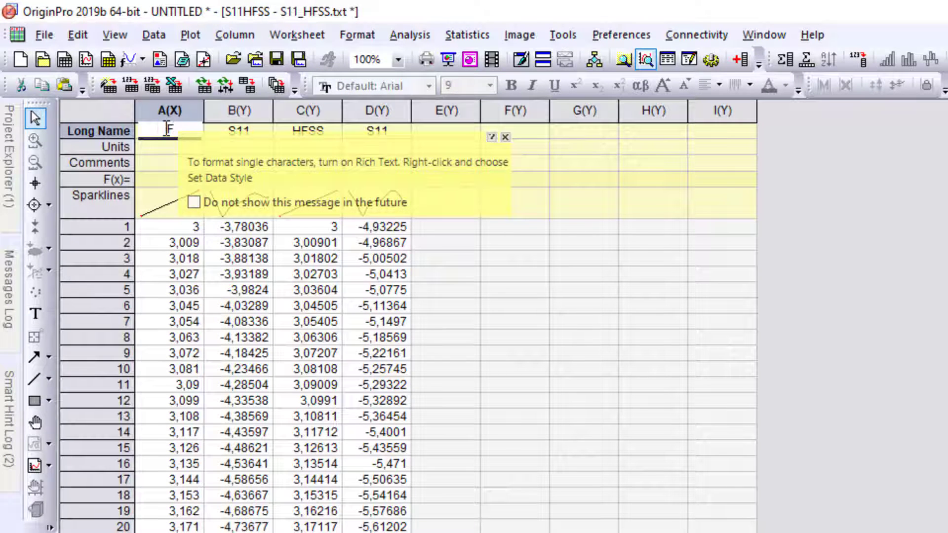
{"action": "type", "text": "r"}
{"action": "type", "text": "equ"}
{"action": "type", "text": "en"}
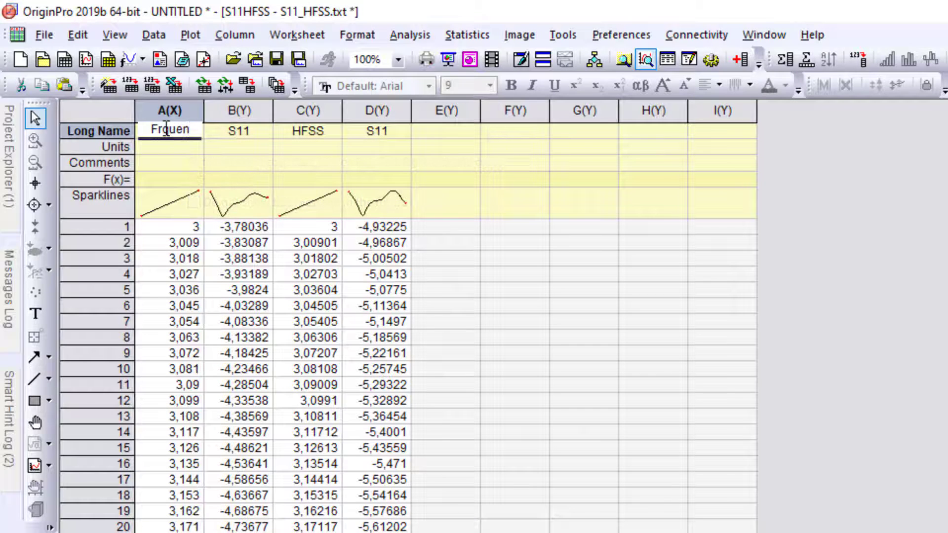
{"action": "type", "text": "cy"}
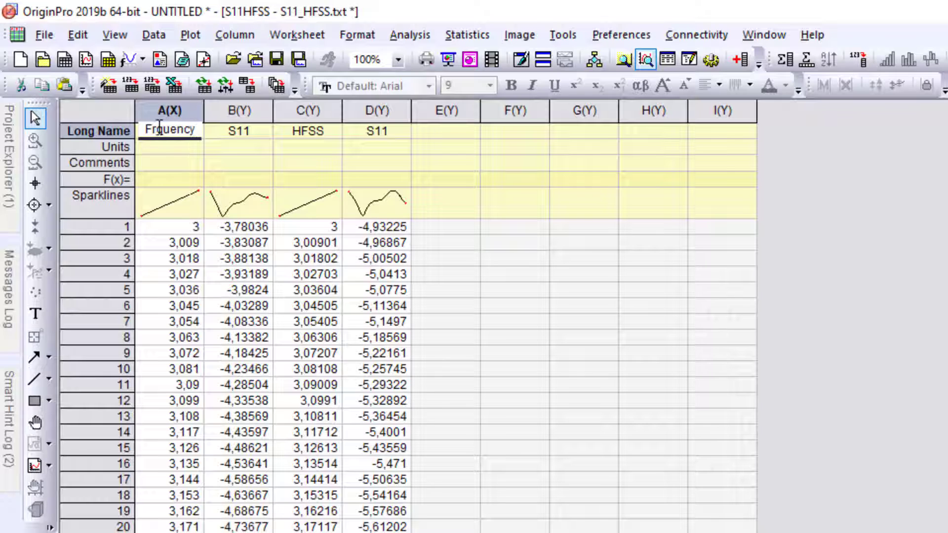
Set the units of column A to (GHz)
{"action": "left_click", "coordinate": [170, 149]}
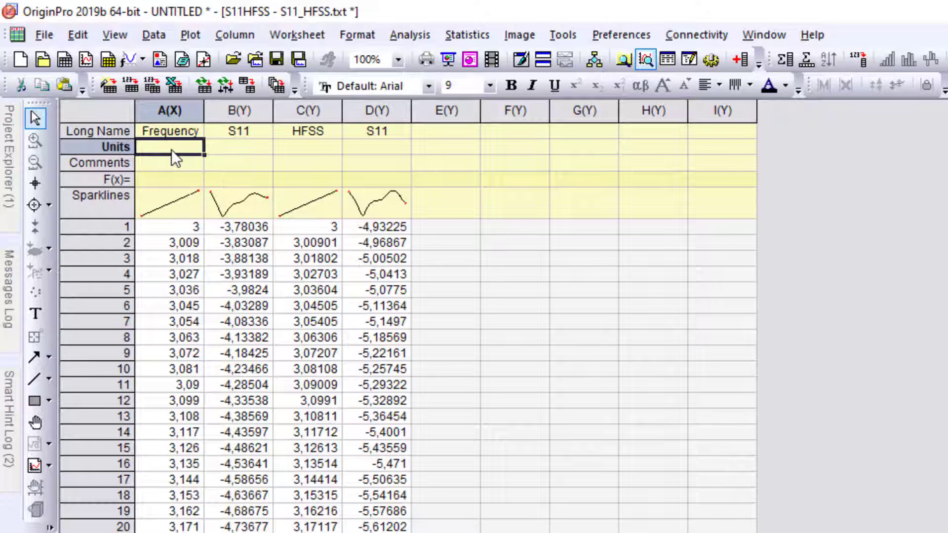
{"action": "type", "text": "("}
{"action": "key", "text": "BackSpace"}
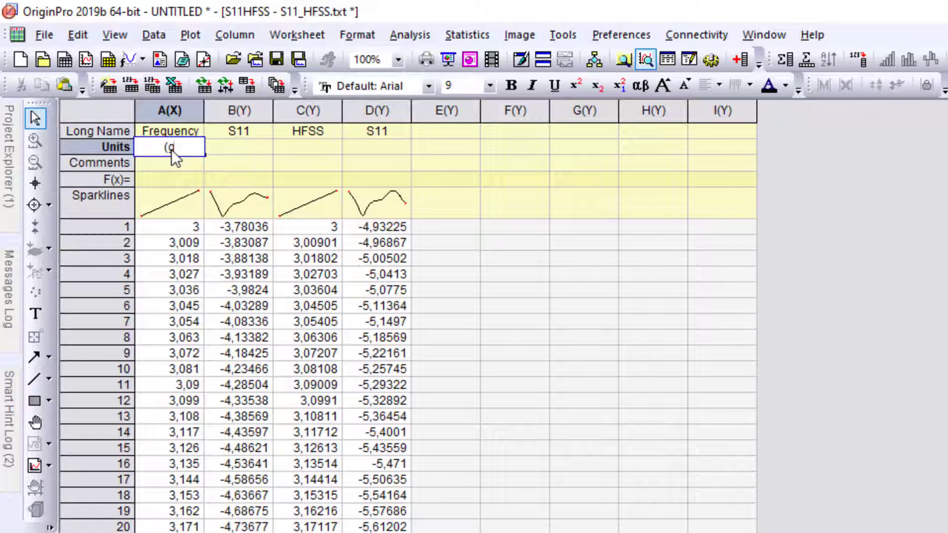
{"action": "type", "text": "GH"}
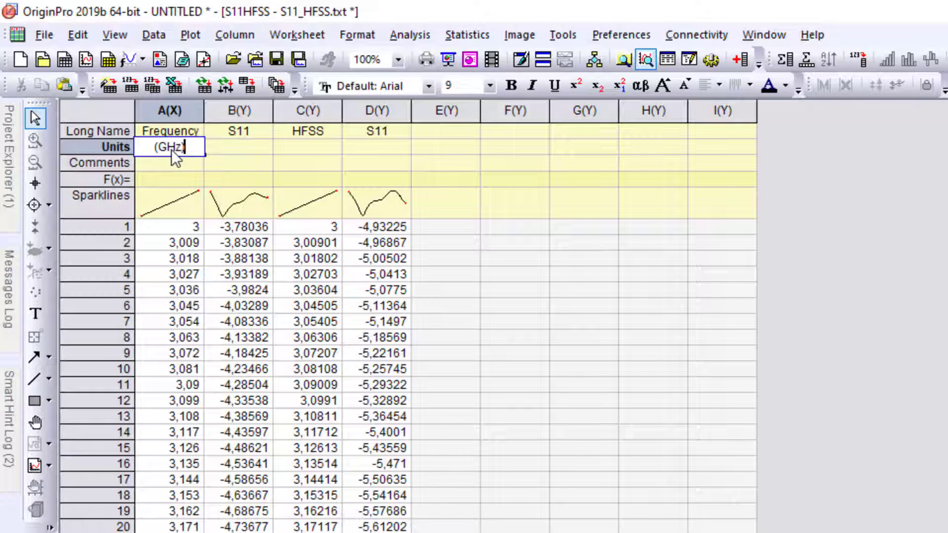
{"action": "type", "text": "z)"}
Set the units of column B to (dB) and enter CST as its comment
{"action": "left_click", "coordinate": [236, 132]}
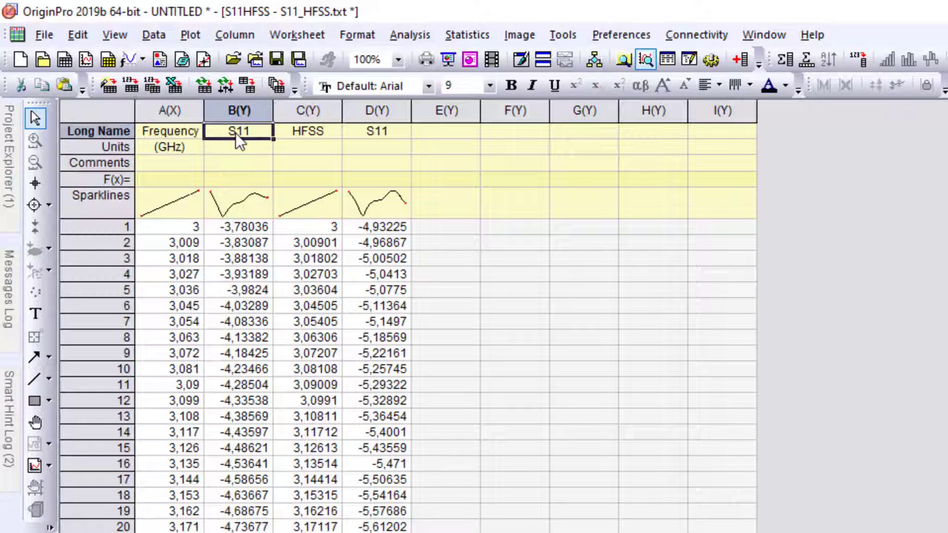
{"action": "left_click", "coordinate": [235, 149]}
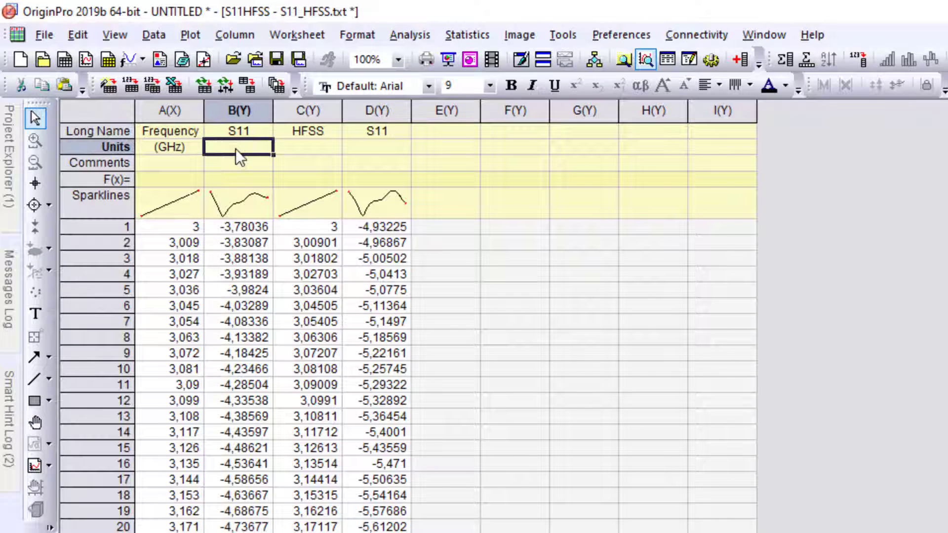
{"action": "double_click", "coordinate": [236, 150]}
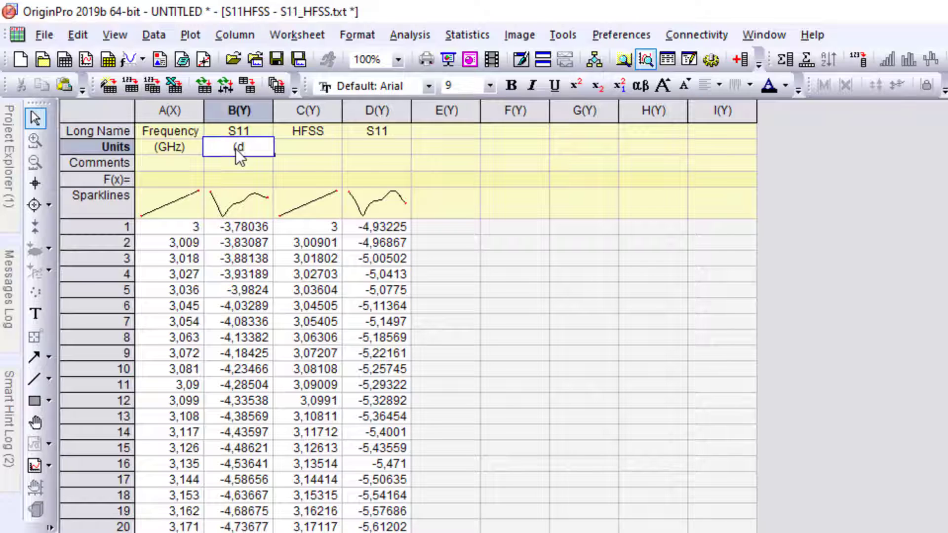
{"action": "type", "text": "(dB)"}
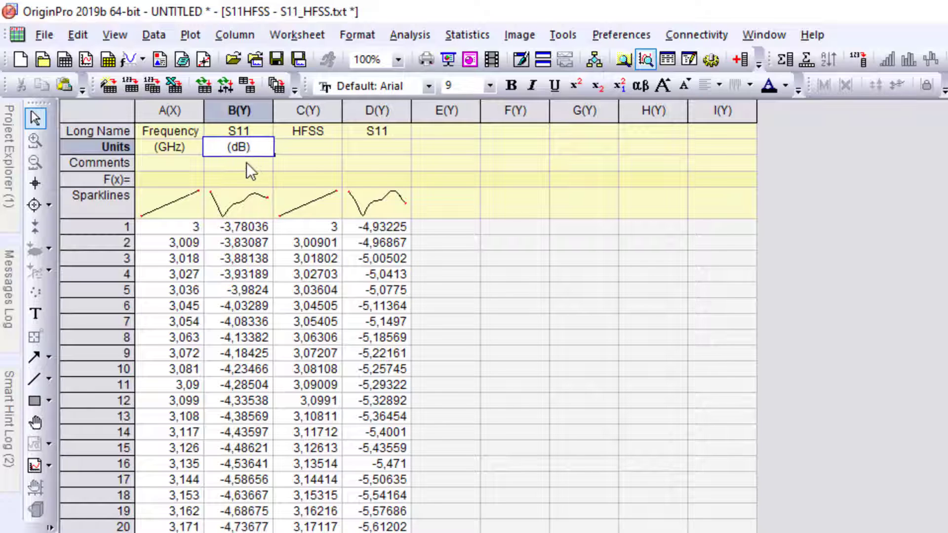
{"action": "left_click", "coordinate": [244, 167]}
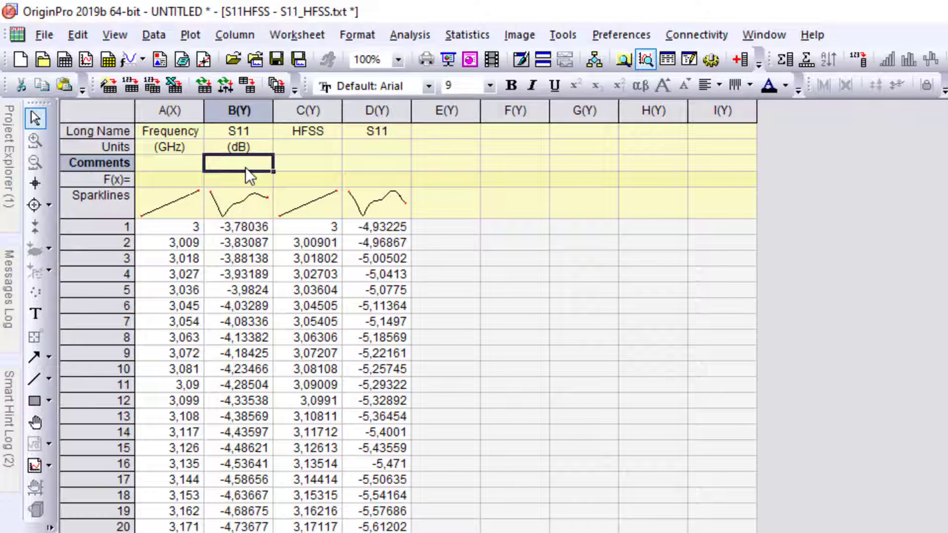
{"action": "type", "text": "CST"}
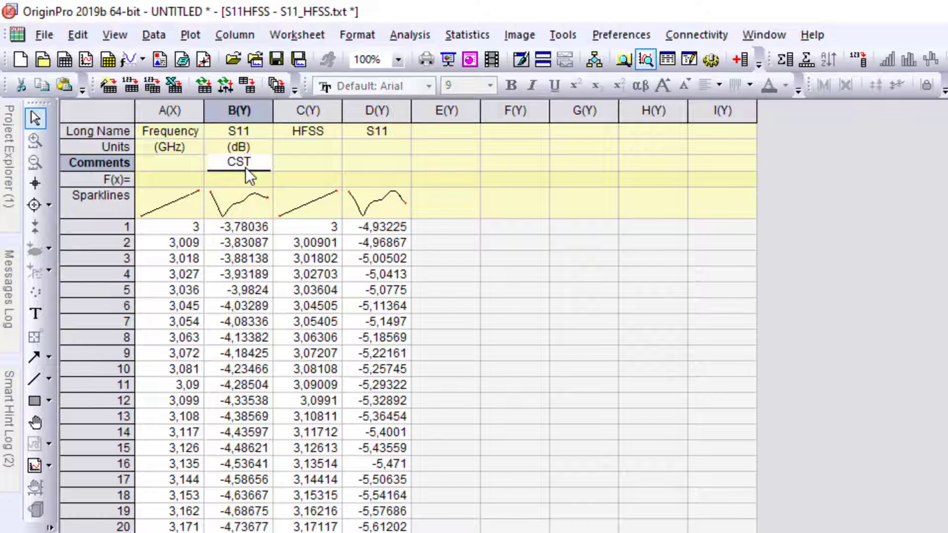
Replace the long name of column C with Frequency and set its units to (GHz)
{"action": "left_click", "coordinate": [330, 130]}
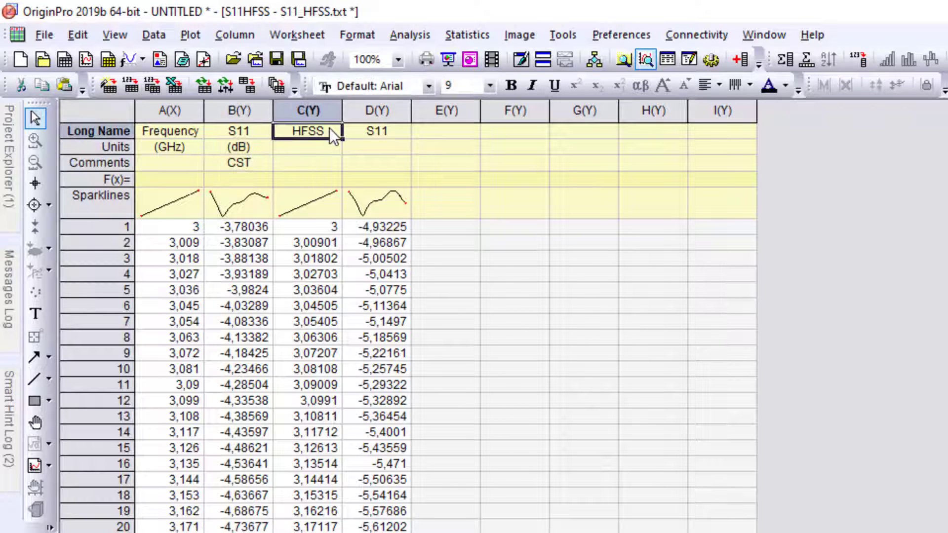
{"action": "left_click_drag", "start_coordinate": [326, 129], "coordinate": [295, 139]}
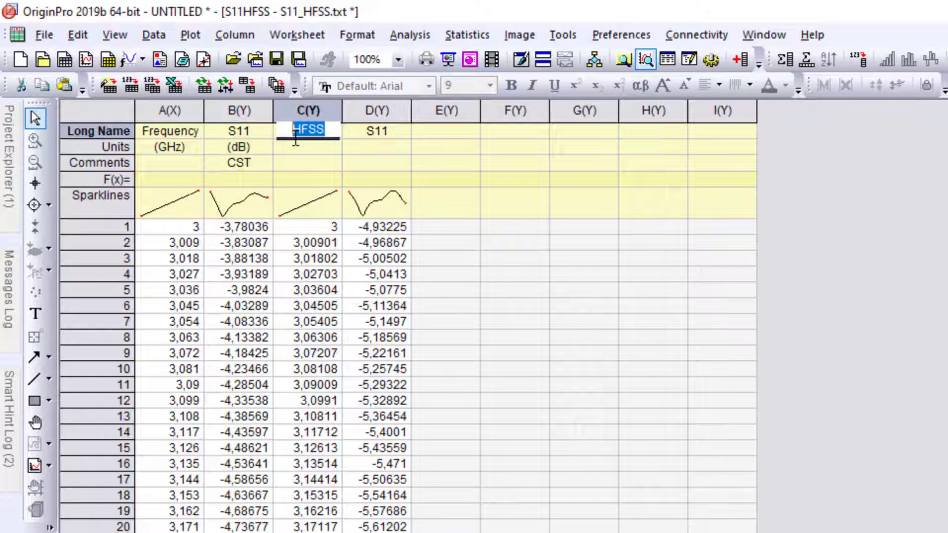
{"action": "type", "text": "Fre"}
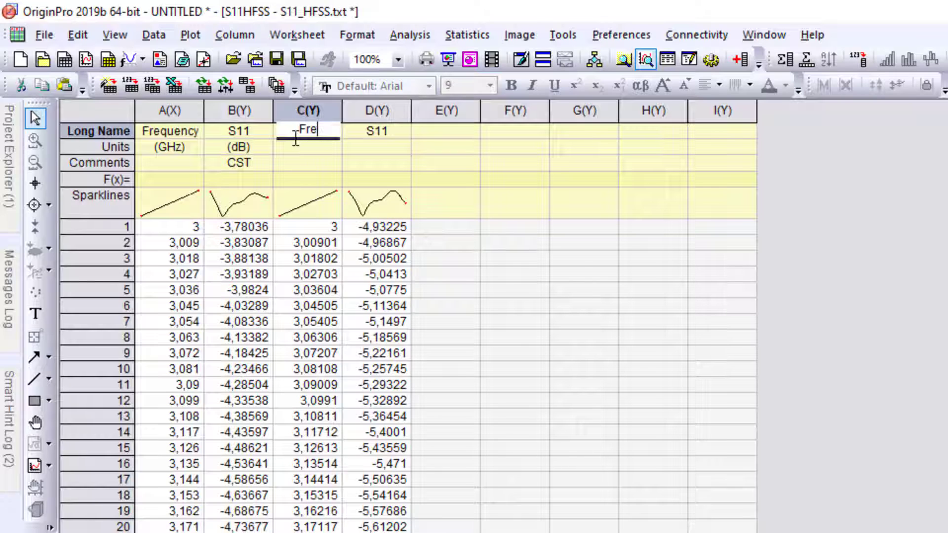
{"action": "type", "text": "quency"}
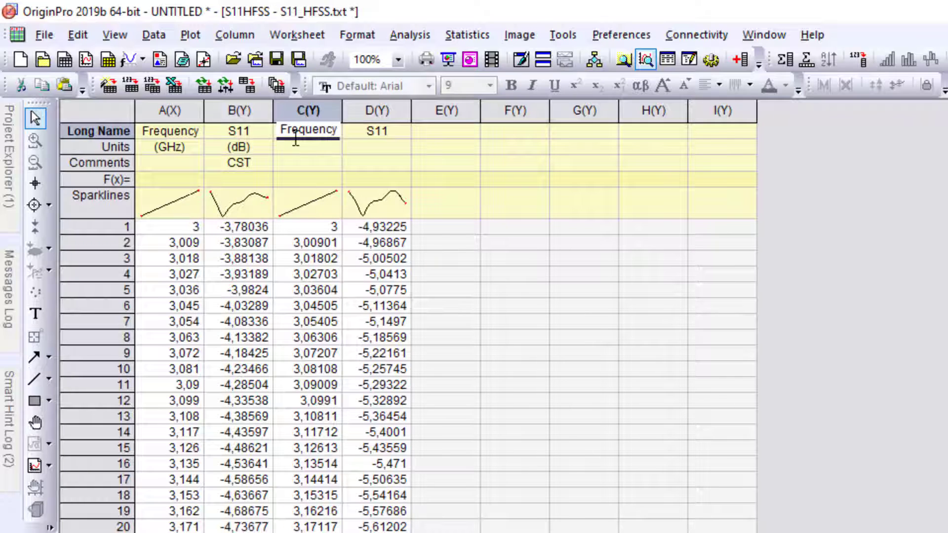
{"action": "left_click", "coordinate": [316, 145]}
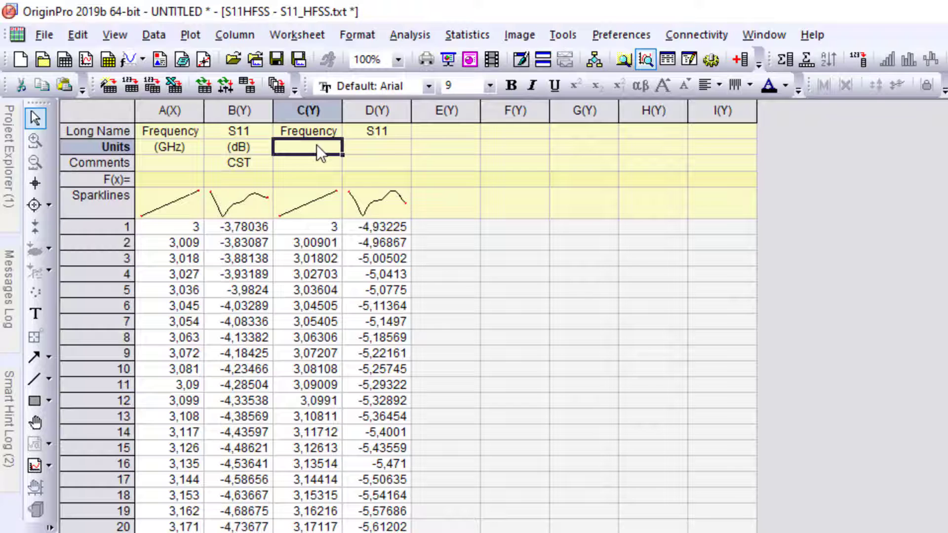
{"action": "type", "text": "(GHz)"}
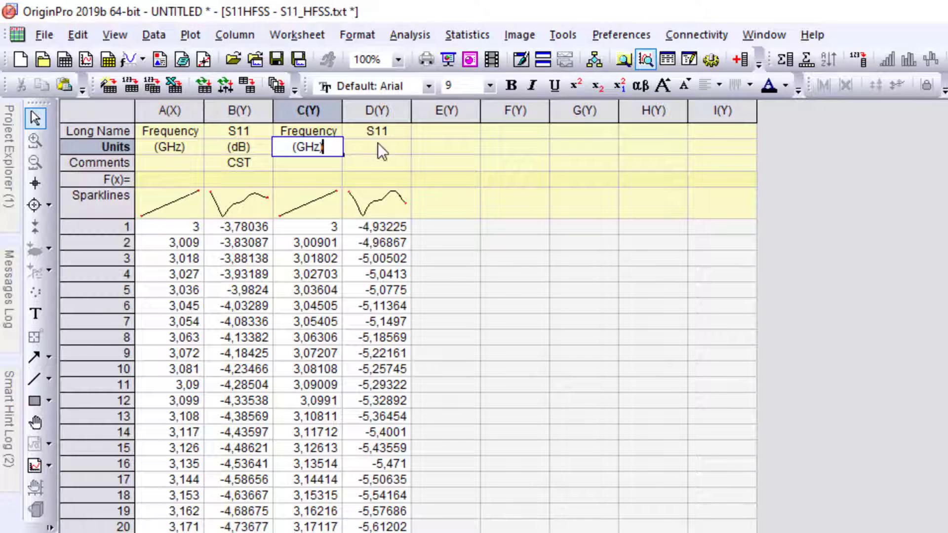
Set the units of column D to (dB) and enter HFSS as its comment
{"action": "left_click", "coordinate": [384, 127]}
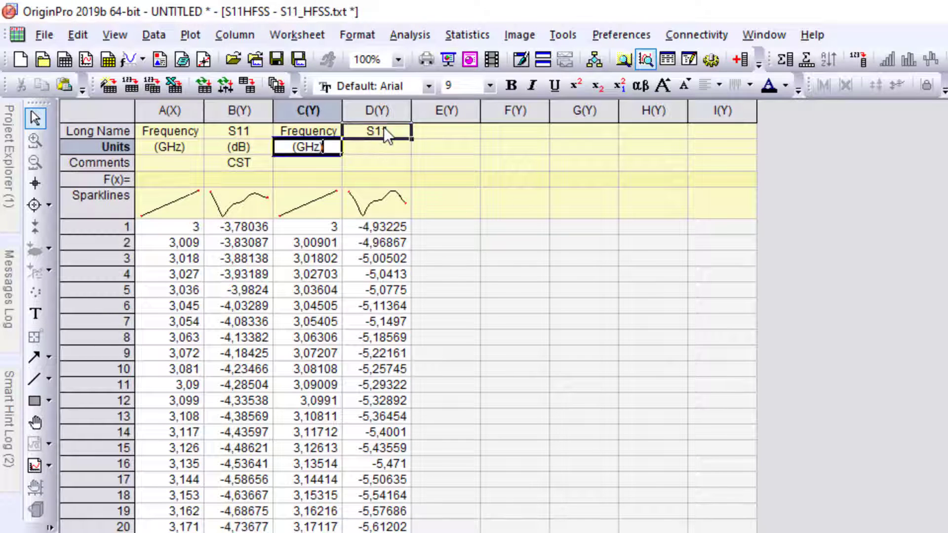
{"action": "left_click", "coordinate": [380, 152]}
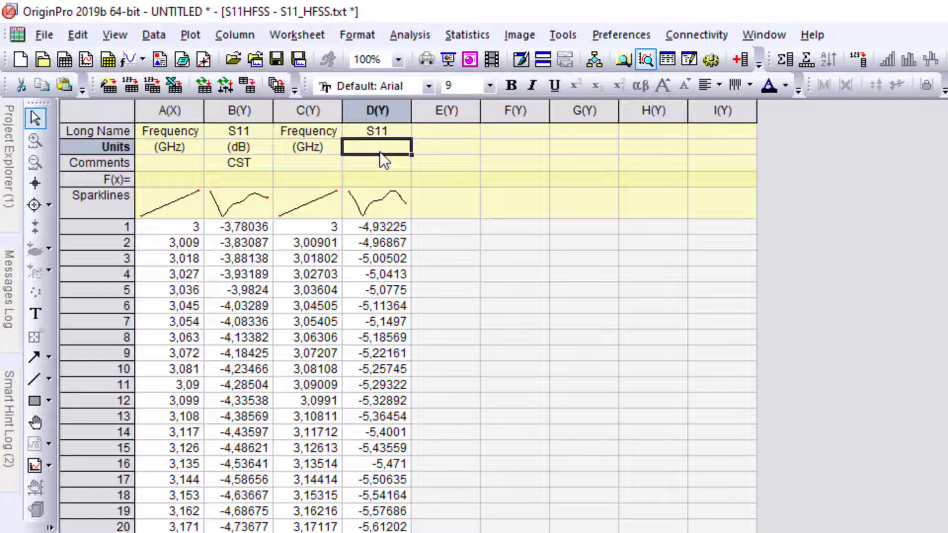
{"action": "type", "text": "(dB"}
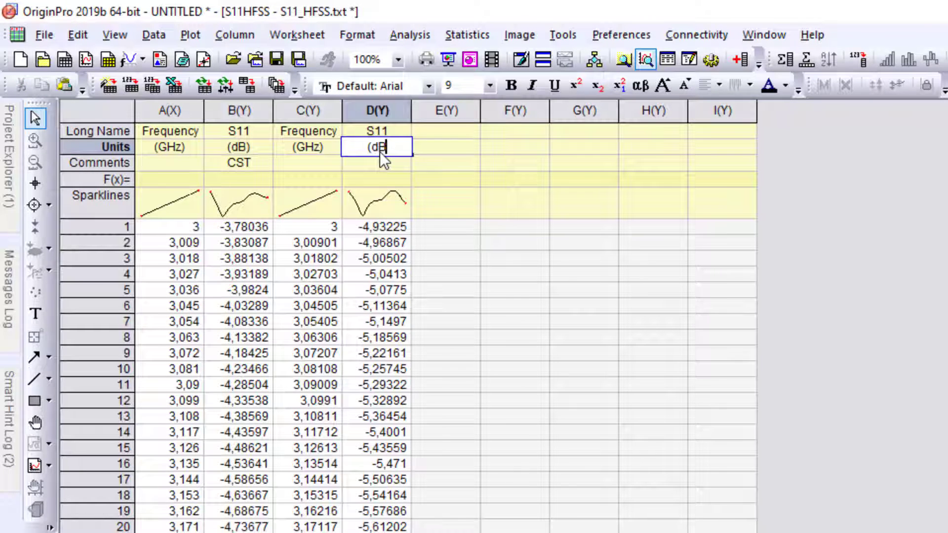
{"action": "type", "text": ")"}
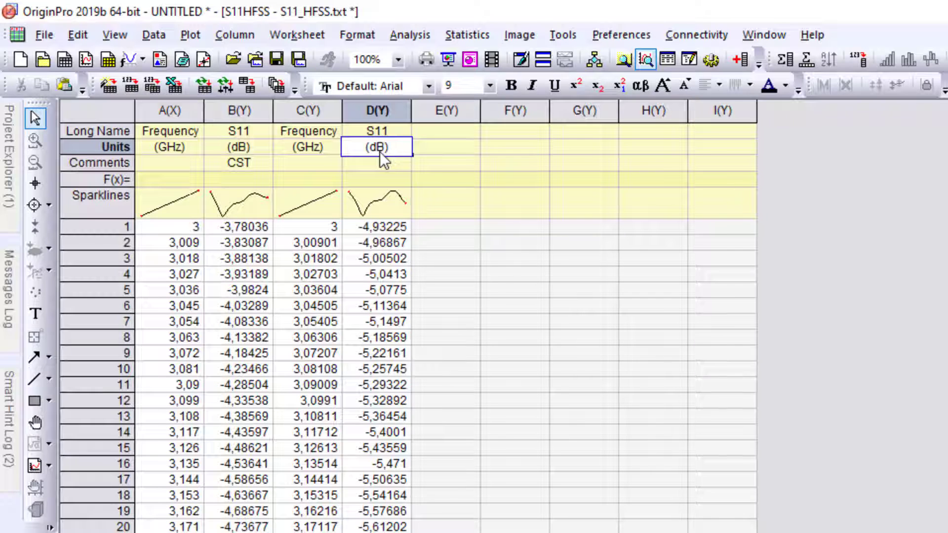
{"action": "left_click", "coordinate": [404, 168]}
{"action": "type", "text": "HF"}
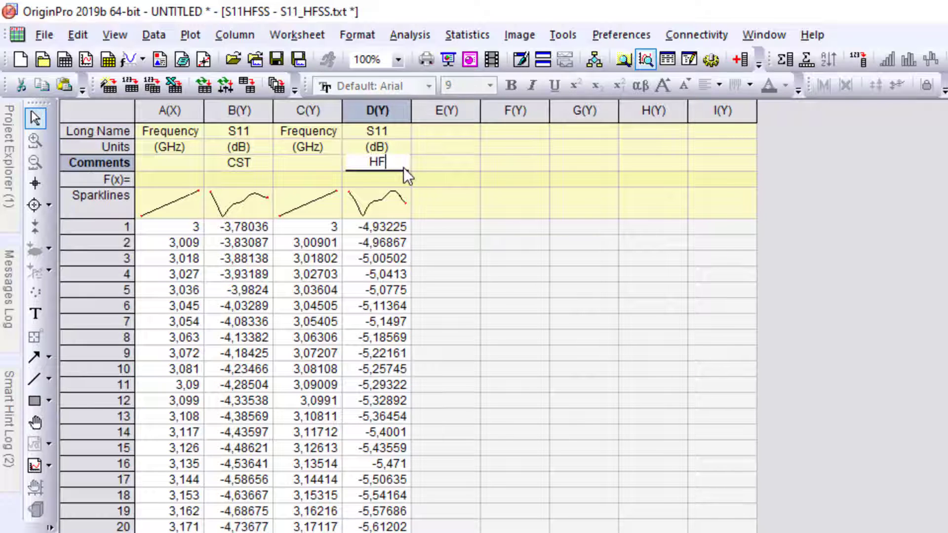
{"action": "type", "text": "SS"}
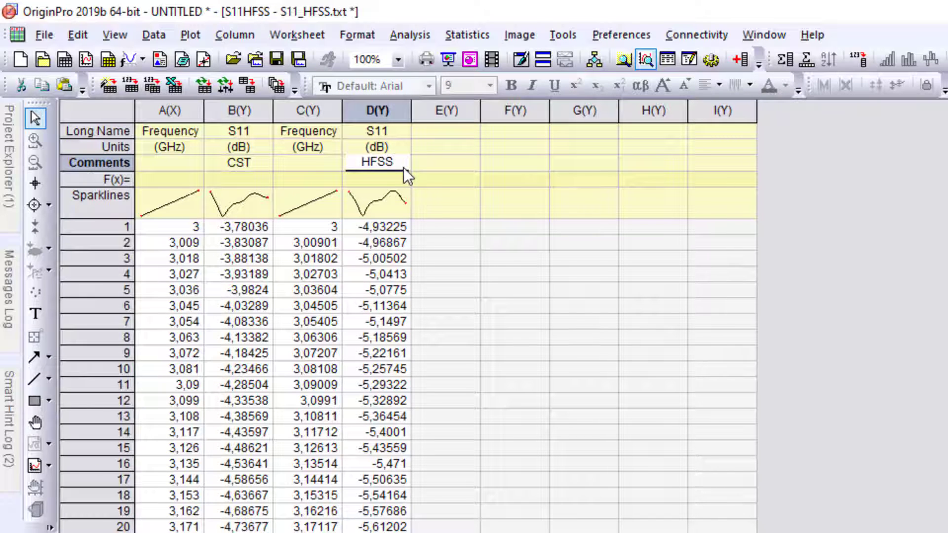
{"action": "left_click", "coordinate": [472, 209]}
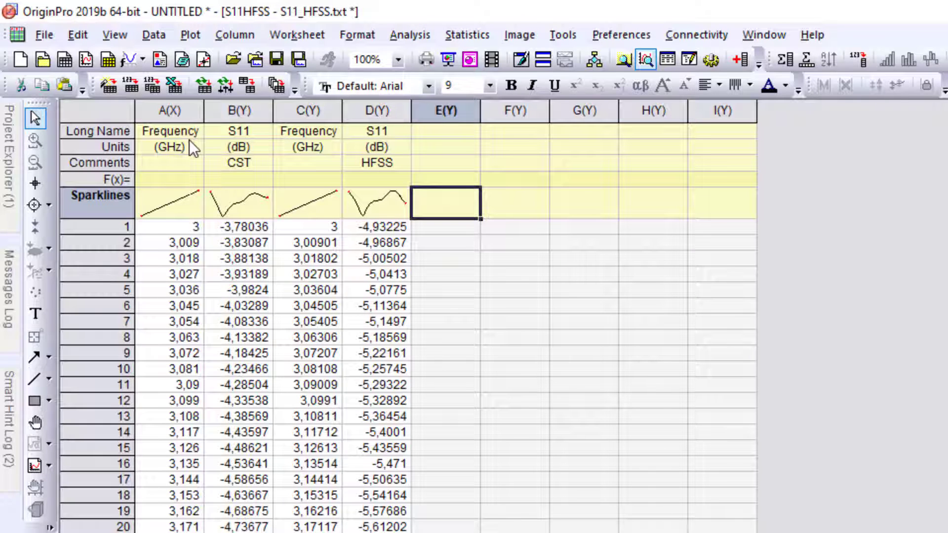
Plot columns A, B and D together as a basic 2D line graph to compare the CST and HFSS S11 curves
{"action": "left_click", "coordinate": [179, 114]}
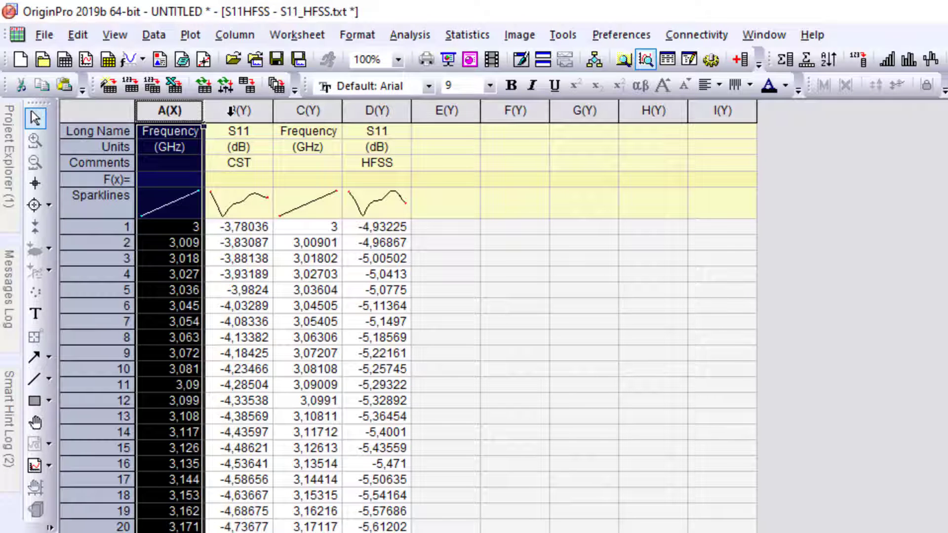
{"action": "left_click", "coordinate": [231, 111], "text": "ctrl"}
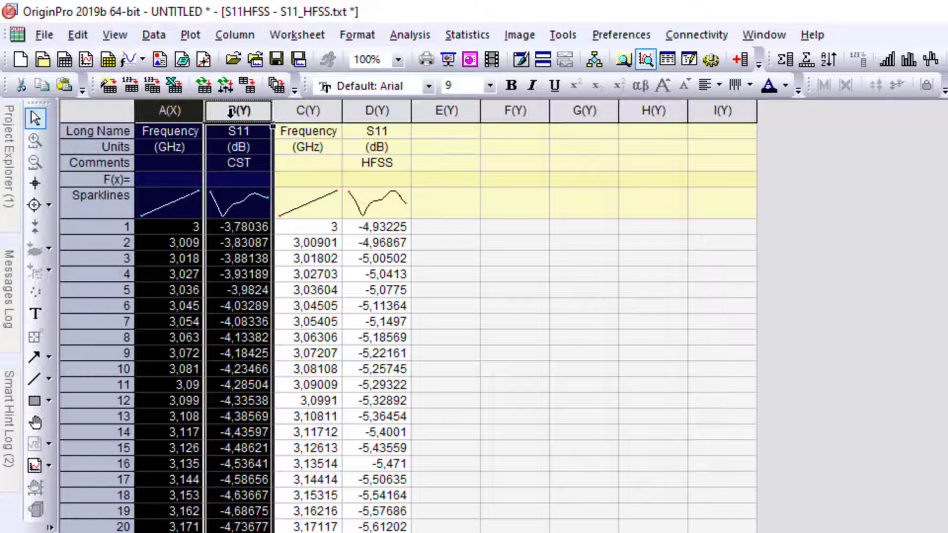
{"action": "left_click", "coordinate": [390, 112], "text": "ctrl"}
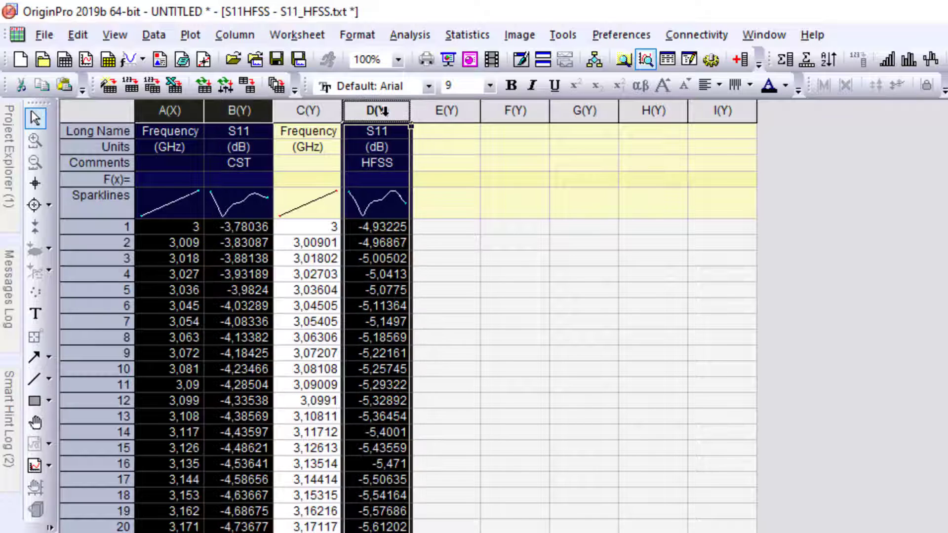
{"action": "left_click", "coordinate": [191, 33]}
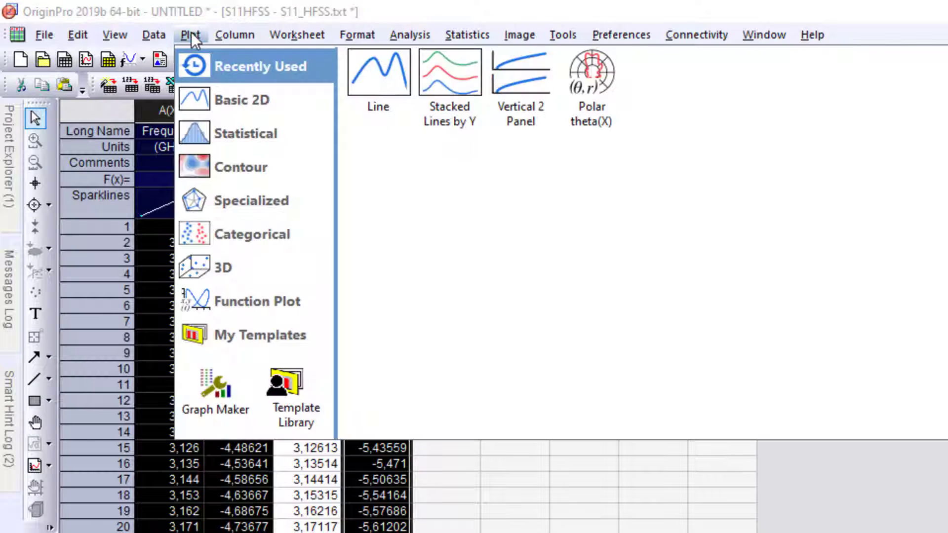
{"action": "mouse_move", "coordinate": [224, 97]}
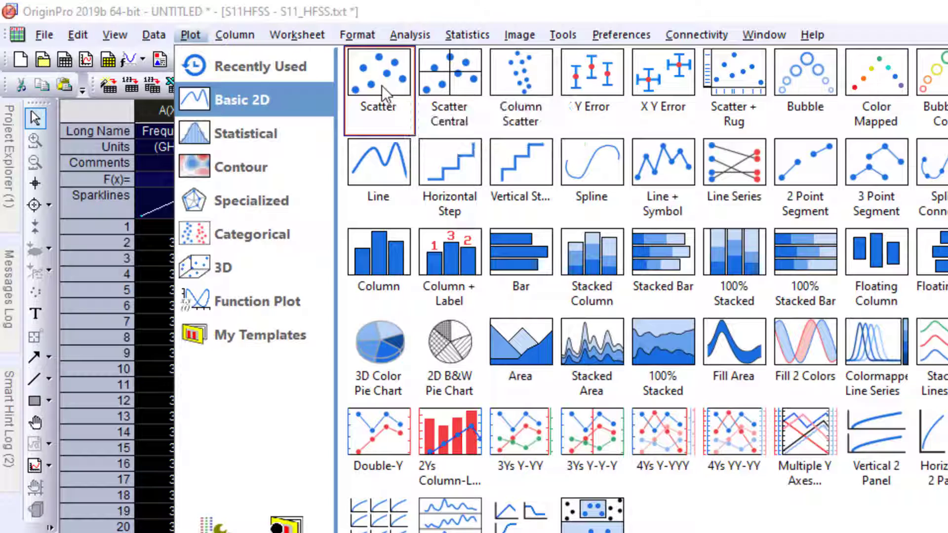
{"action": "left_click", "coordinate": [388, 176]}
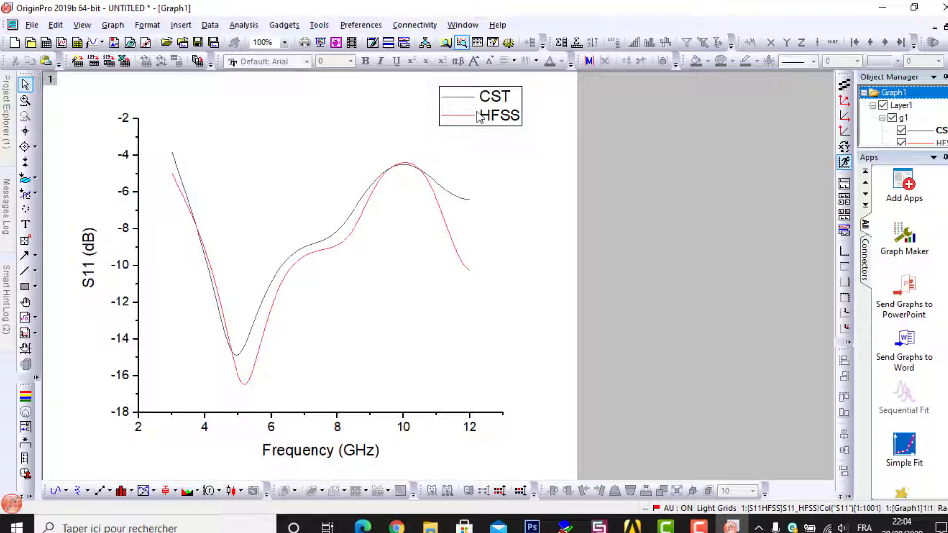
{"action": "mouse_move", "coordinate": [364, 199]}
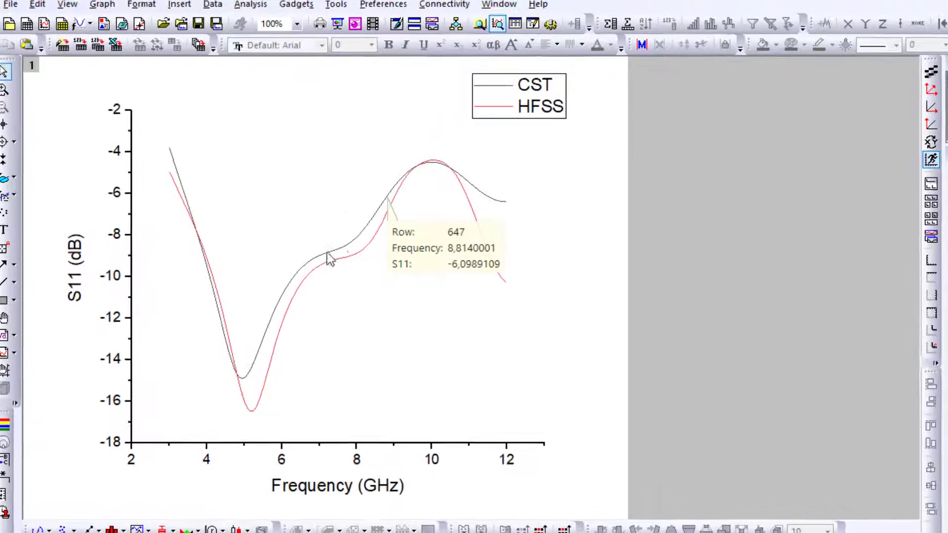
{"action": "mouse_move", "coordinate": [333, 246]}
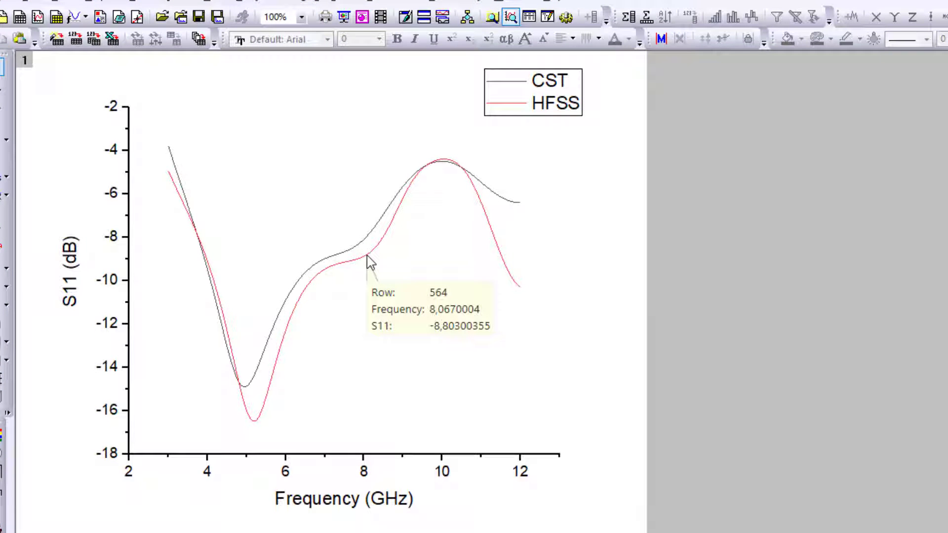
Set the line style of the grouped CST and HFSS curves to Dash and their width to 2
{"action": "double_click", "coordinate": [366, 256]}
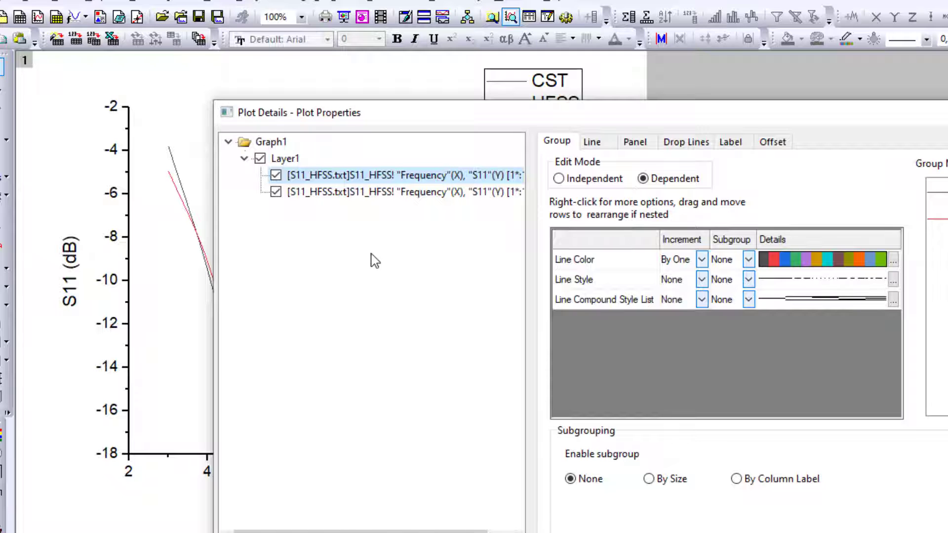
{"action": "left_click", "coordinate": [593, 142]}
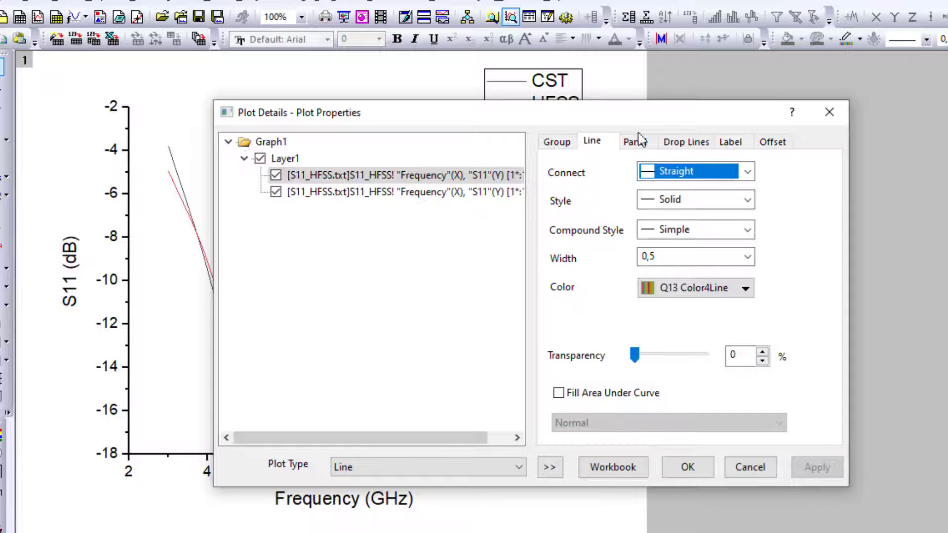
{"action": "left_click_drag", "start_coordinate": [632, 119], "coordinate": [797, 214]}
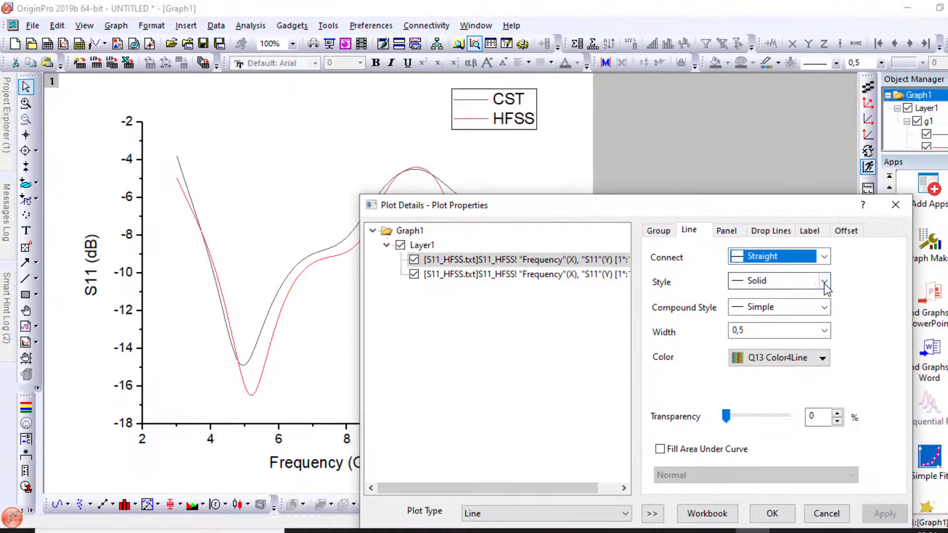
{"action": "left_click", "coordinate": [912, 290]}
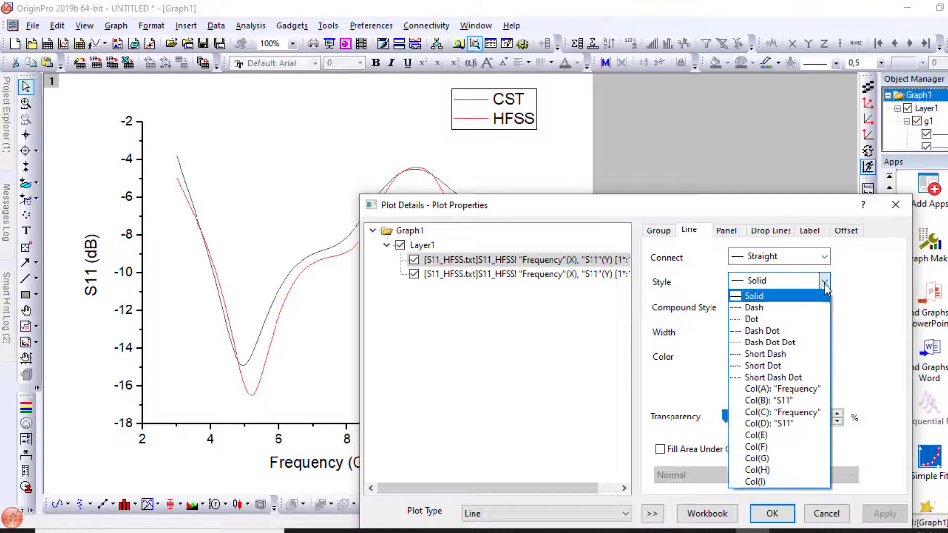
{"action": "left_click", "coordinate": [811, 307]}
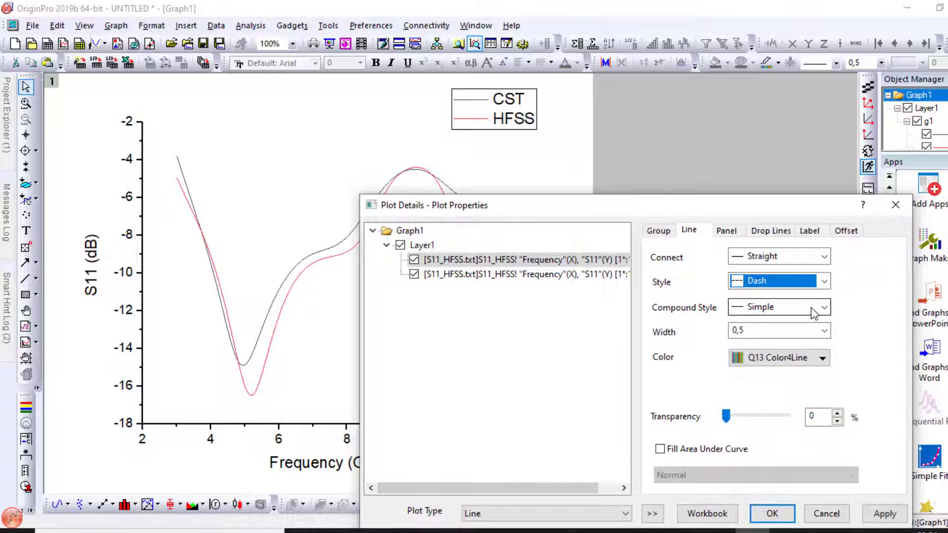
{"action": "left_click", "coordinate": [824, 330]}
{"action": "left_click", "coordinate": [775, 388]}
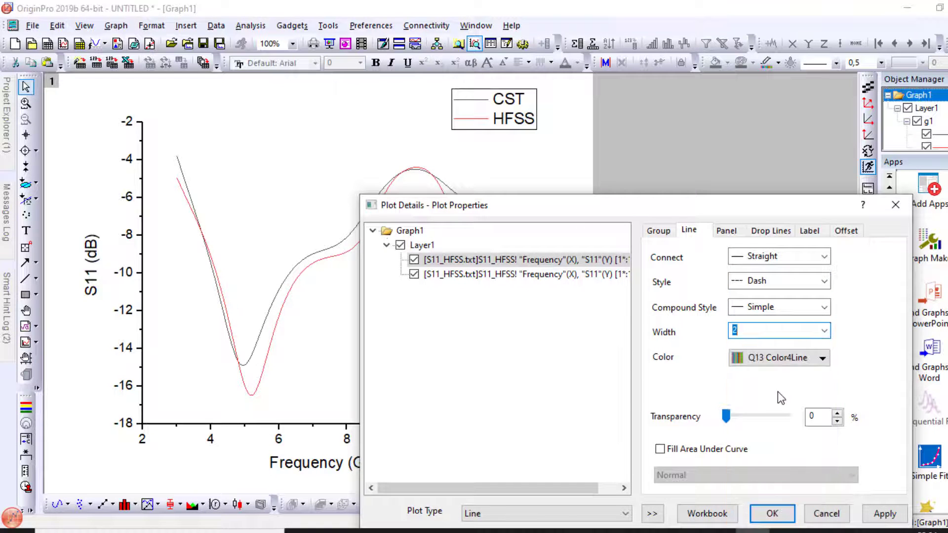
Color the grouped curves with the single color Blue and apply the line changes
{"action": "left_click", "coordinate": [822, 358]}
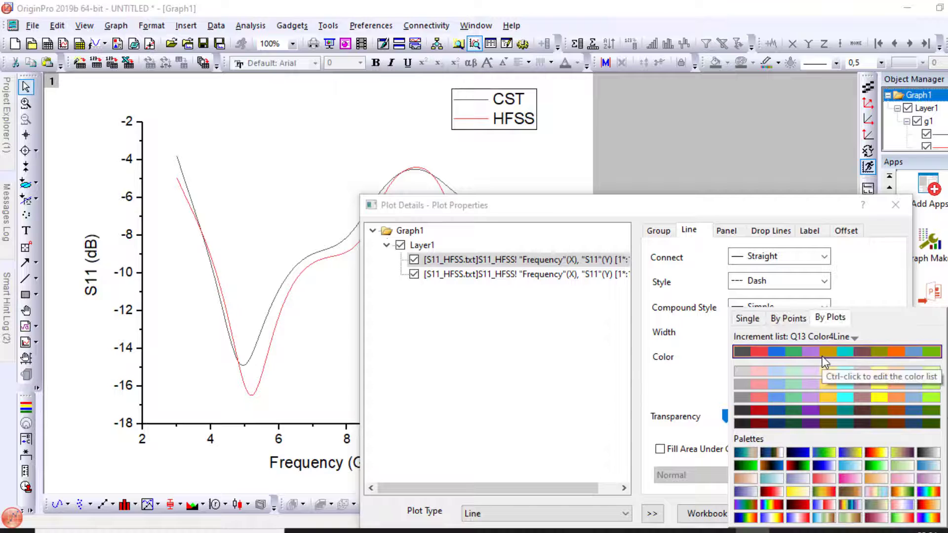
{"action": "left_click", "coordinate": [753, 320]}
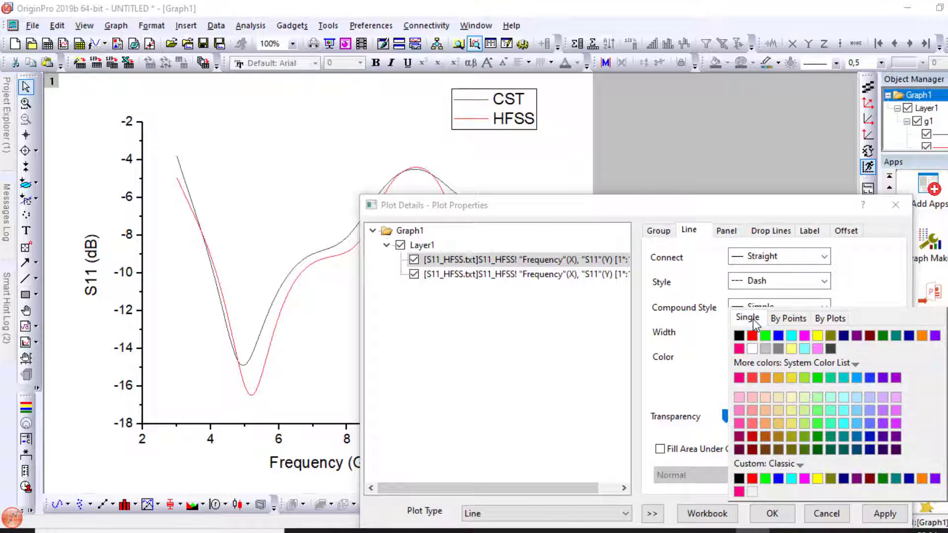
{"action": "left_click", "coordinate": [830, 318]}
{"action": "left_click", "coordinate": [788, 318]}
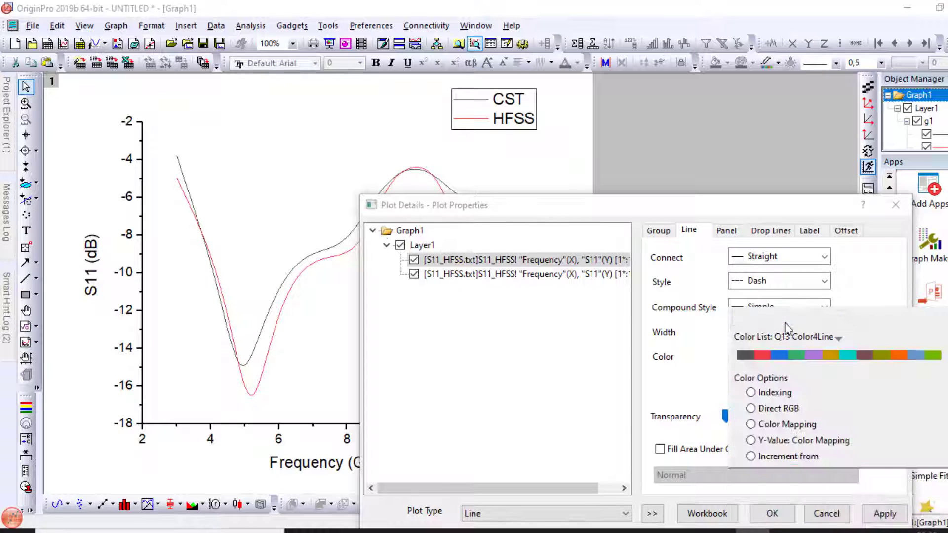
{"action": "left_click", "coordinate": [748, 321]}
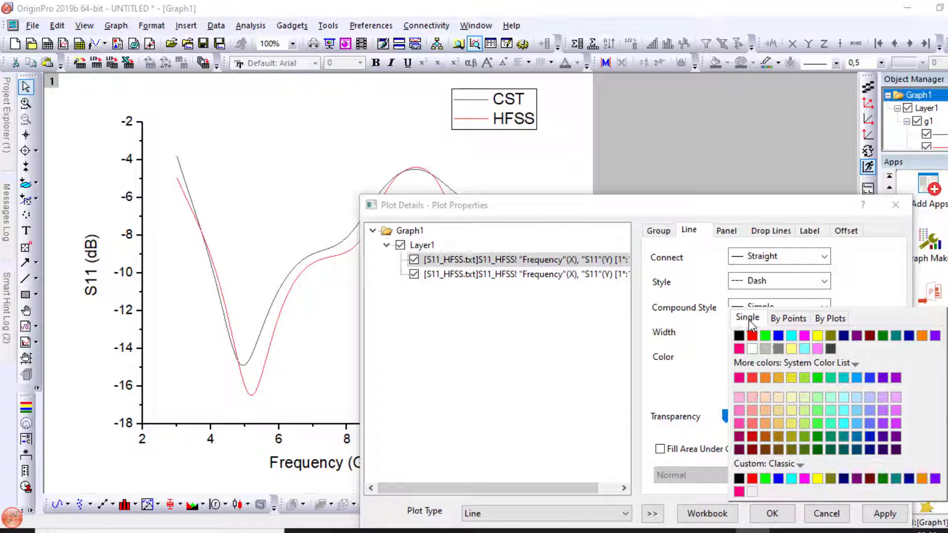
{"action": "left_click", "coordinate": [779, 336]}
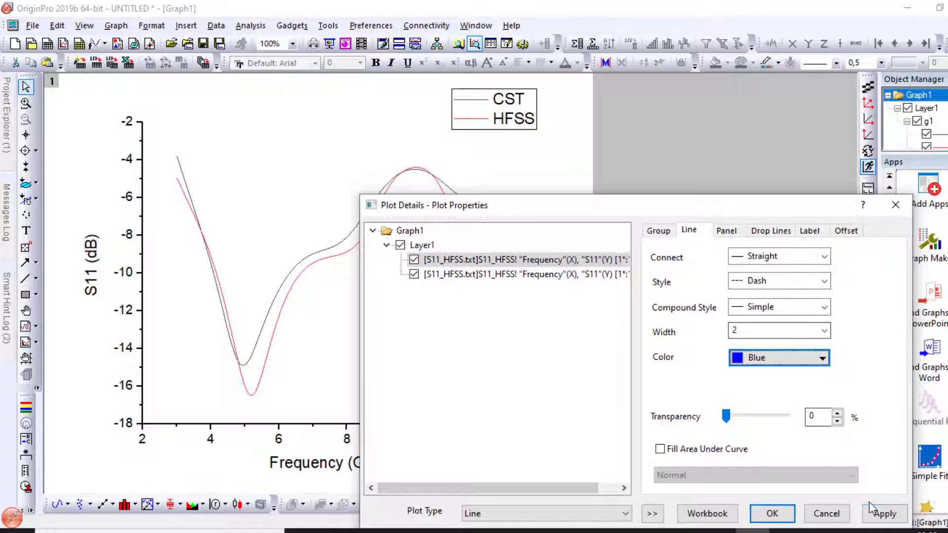
{"action": "left_click", "coordinate": [879, 516]}
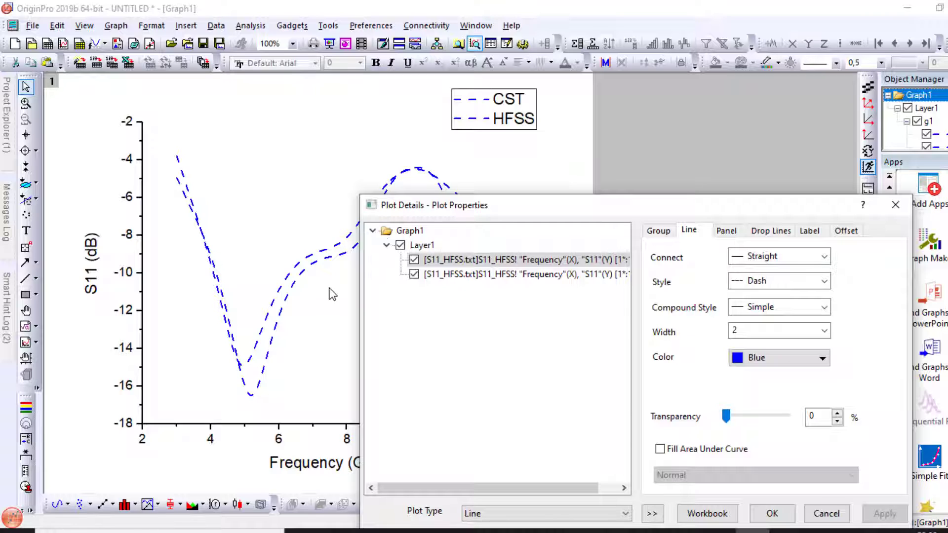
Switch the plot group's edit mode to Independent and give the CST curve a solid red line
{"action": "left_click", "coordinate": [657, 235]}
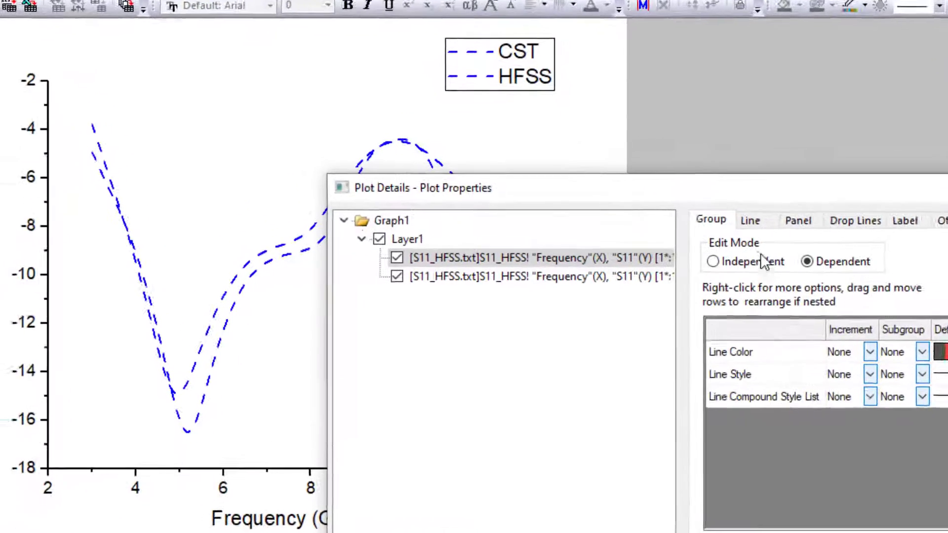
{"action": "left_click", "coordinate": [667, 263]}
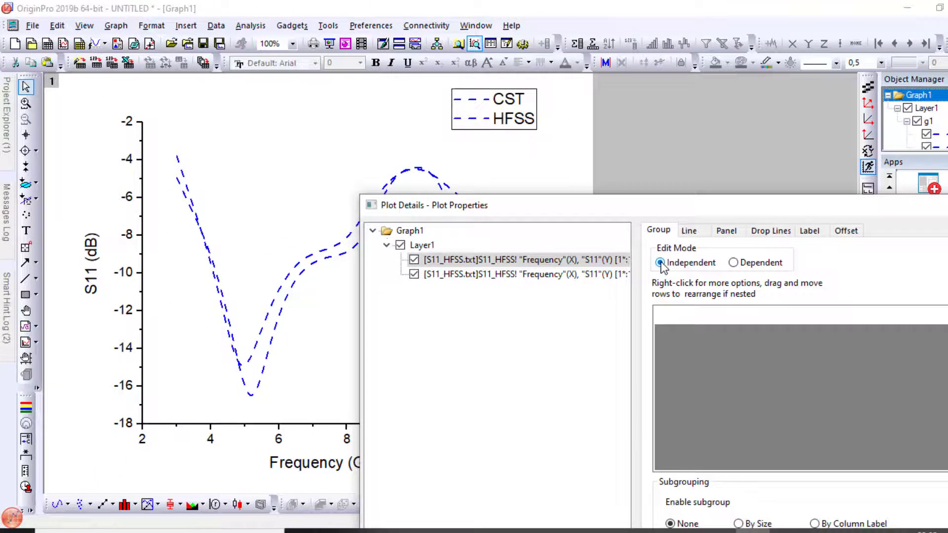
{"action": "left_click", "coordinate": [703, 234]}
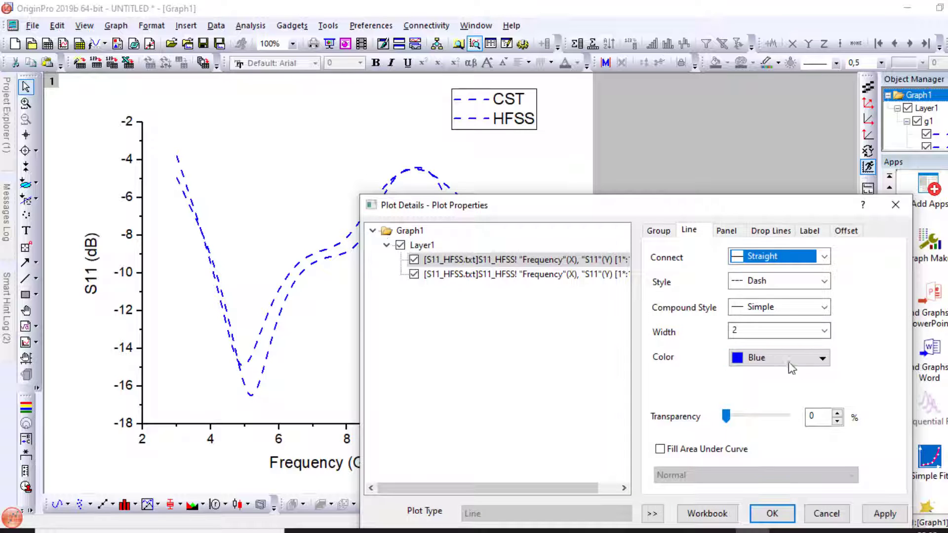
{"action": "left_click", "coordinate": [807, 358]}
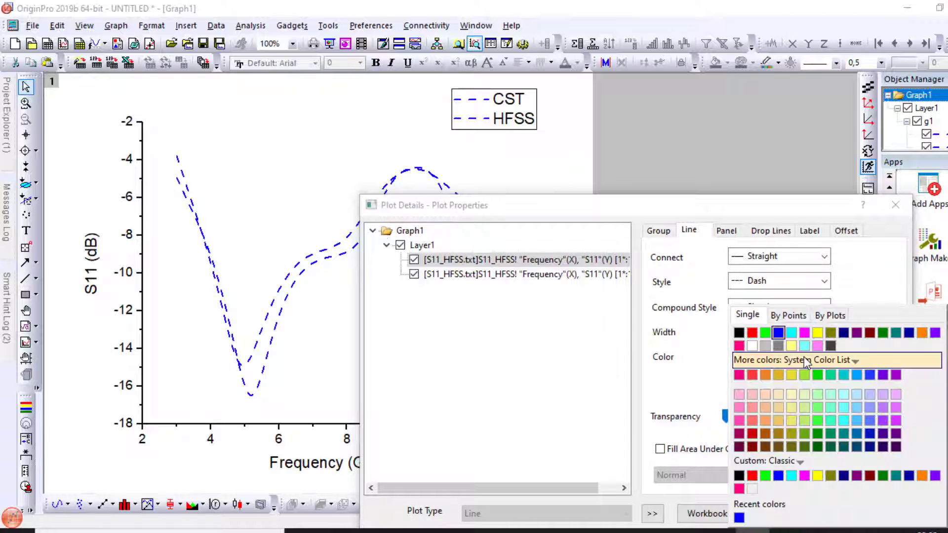
{"action": "left_click", "coordinate": [752, 333]}
{"action": "left_click", "coordinate": [778, 288]}
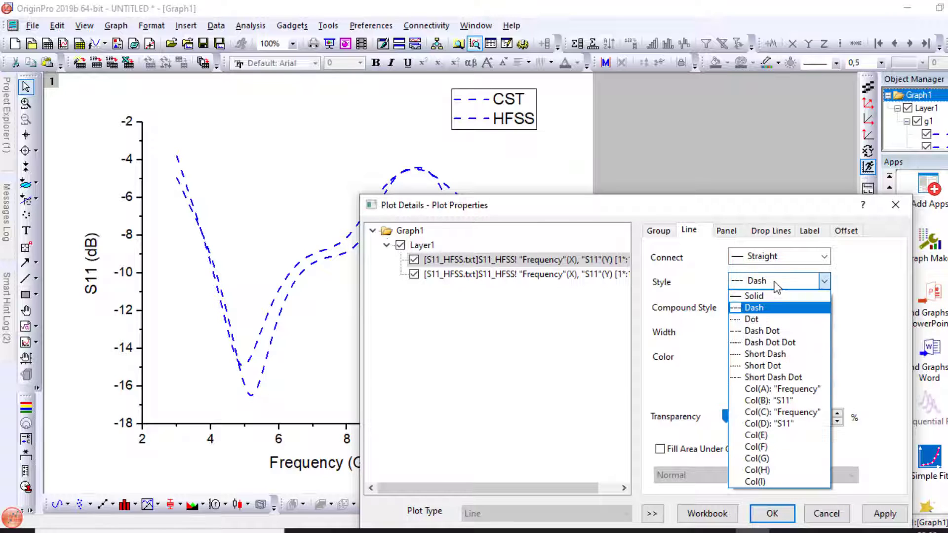
{"action": "left_click", "coordinate": [777, 296]}
{"action": "left_click", "coordinate": [884, 513]}
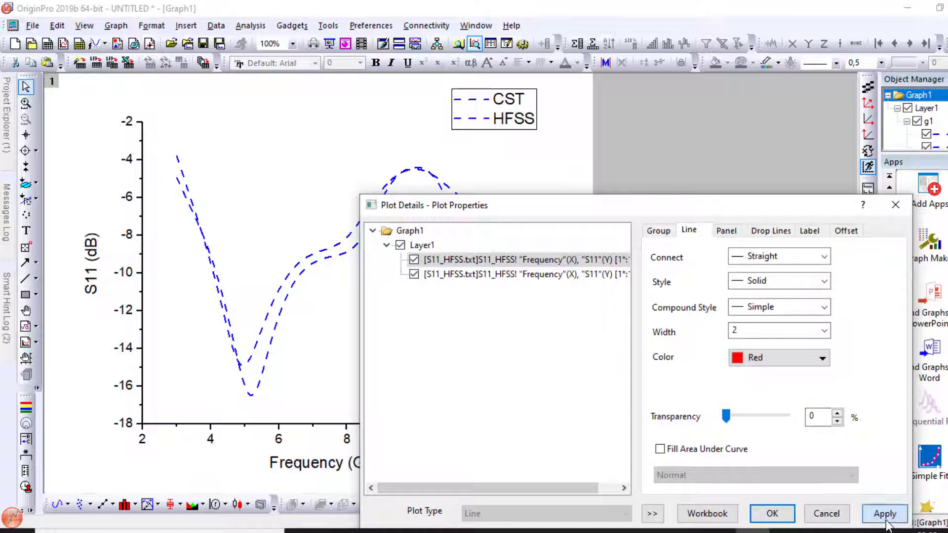
{"action": "left_click", "coordinate": [773, 513]}
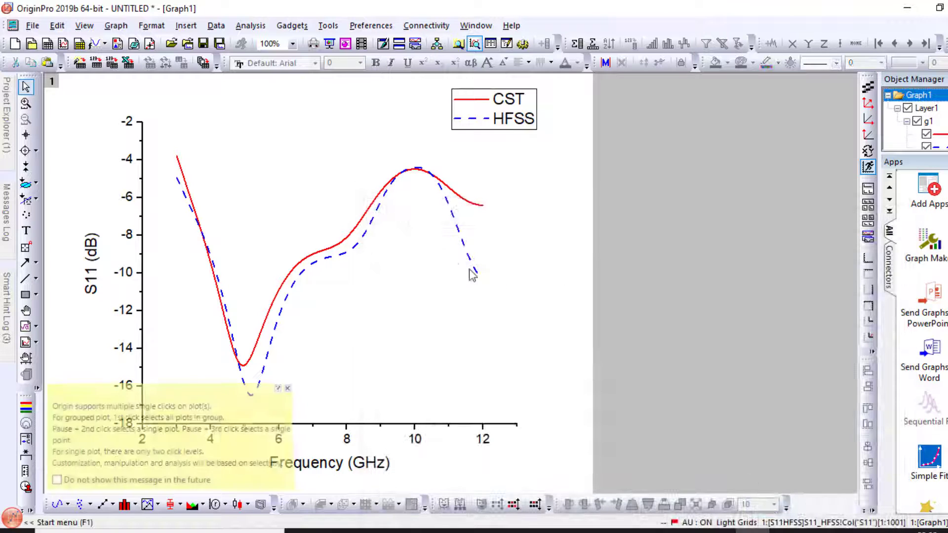